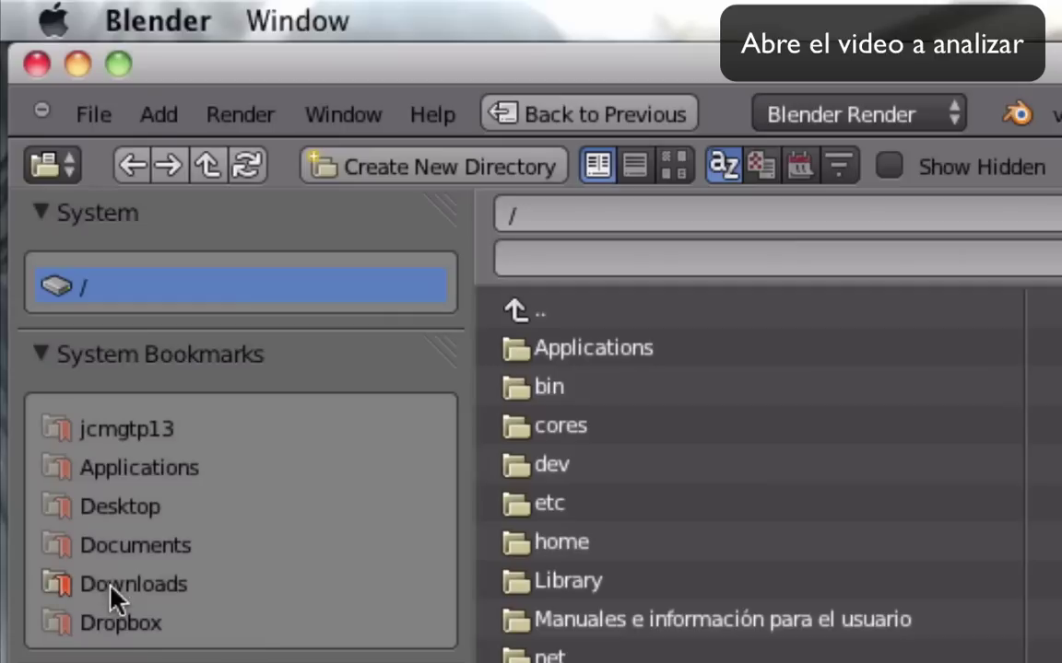
- Open the Pelota3.avi video clip from the Desktop folder
{"action": "left_click", "coordinate": [129, 509]}
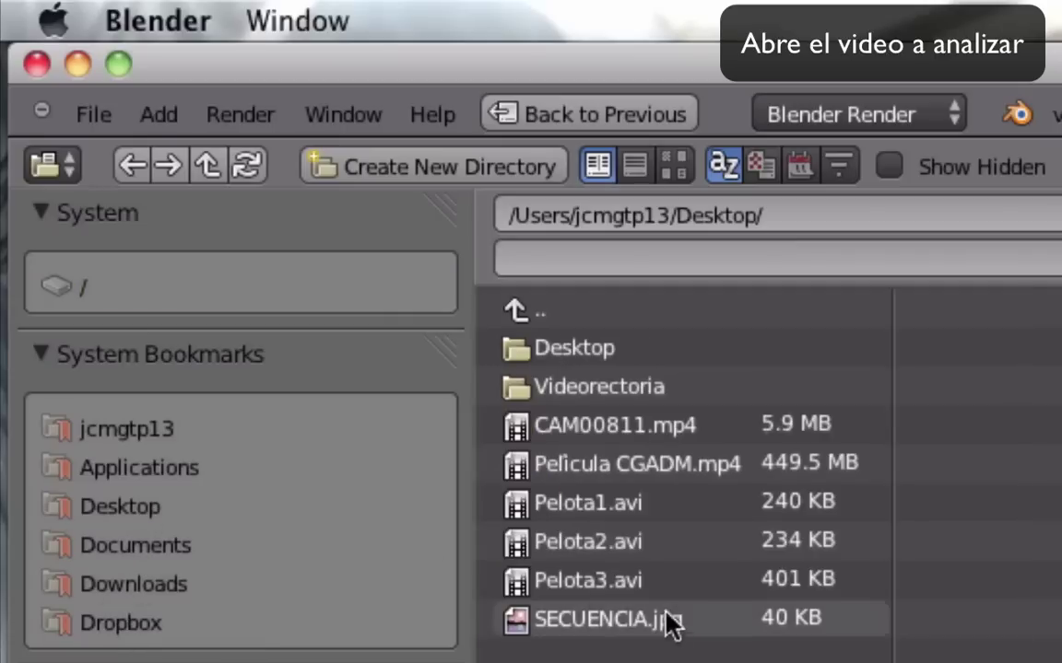
{"action": "left_click", "coordinate": [624, 582]}
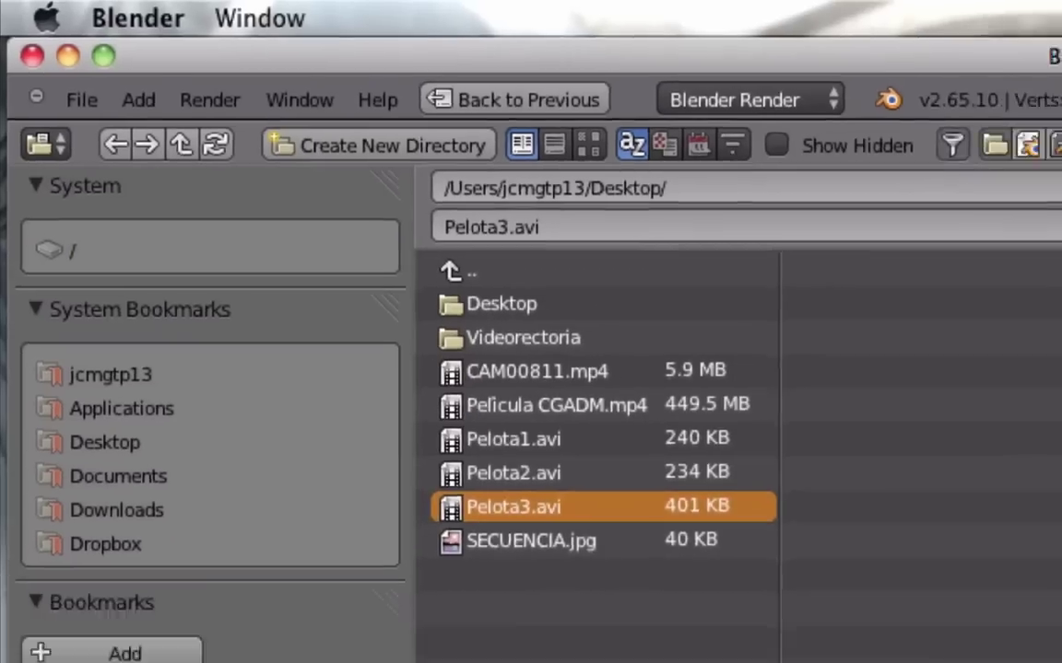
{"action": "left_click", "coordinate": [1017, 93]}
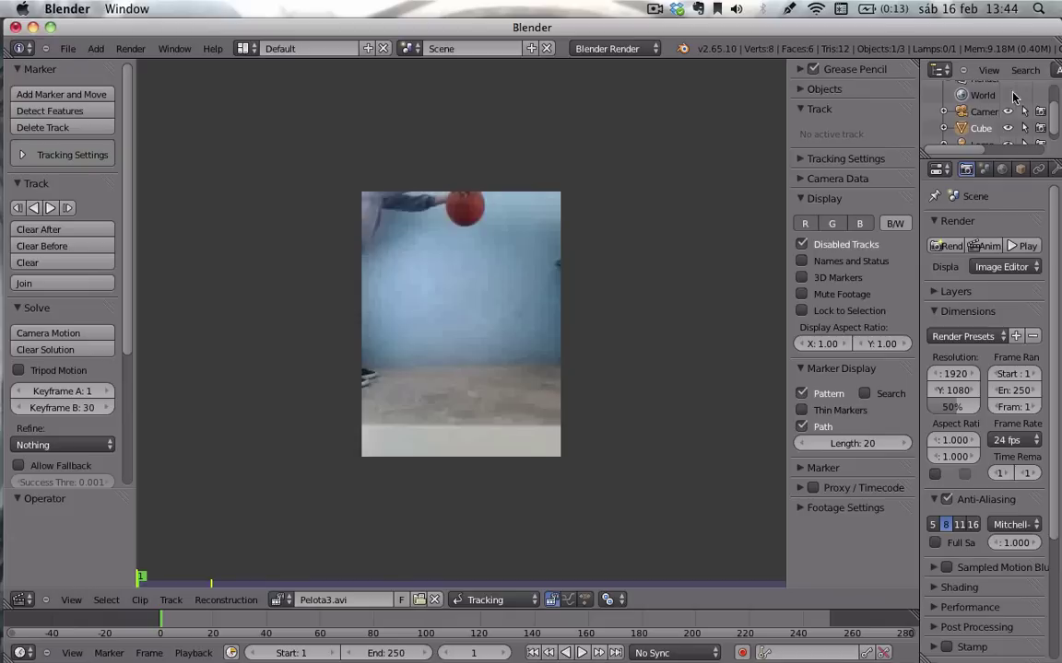
- Play the Pelota3.avi clip and widen the render properties area
{"action": "scroll", "coordinate": [395, 367], "scroll_direction": "up", "scroll_amount": 2}
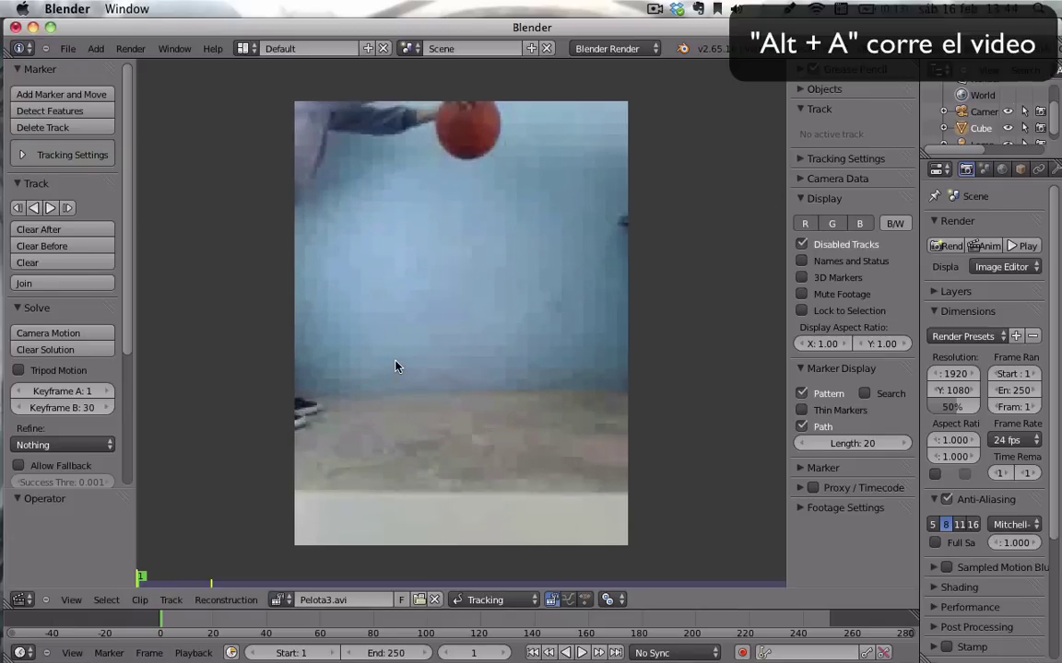
{"action": "key", "text": "alt+a"}
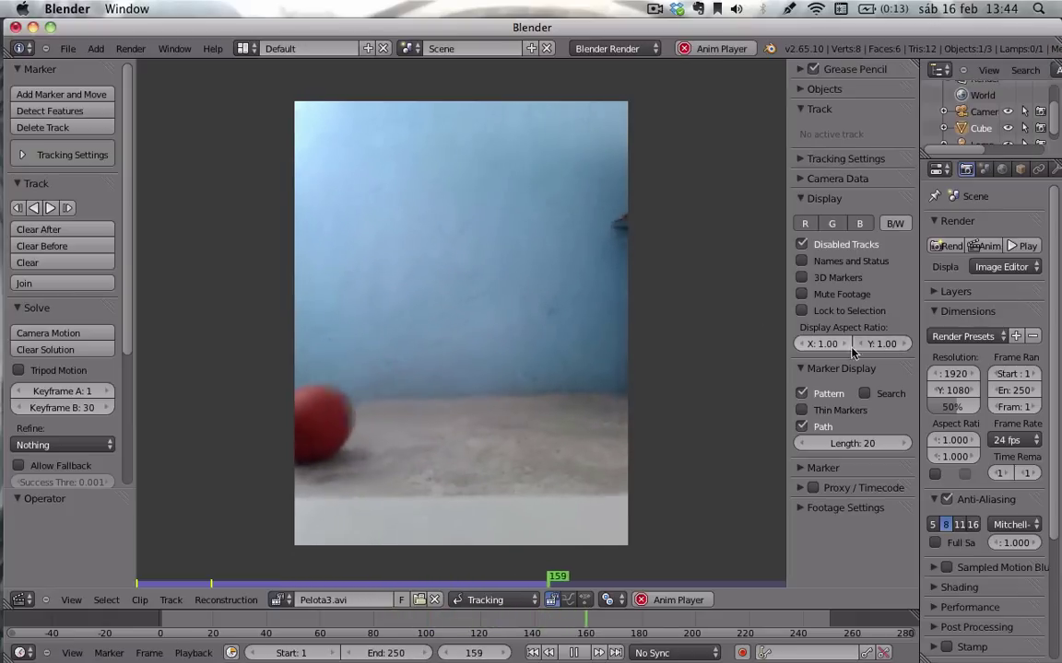
{"action": "left_click_drag", "start_coordinate": [919, 334], "coordinate": [761, 350]}
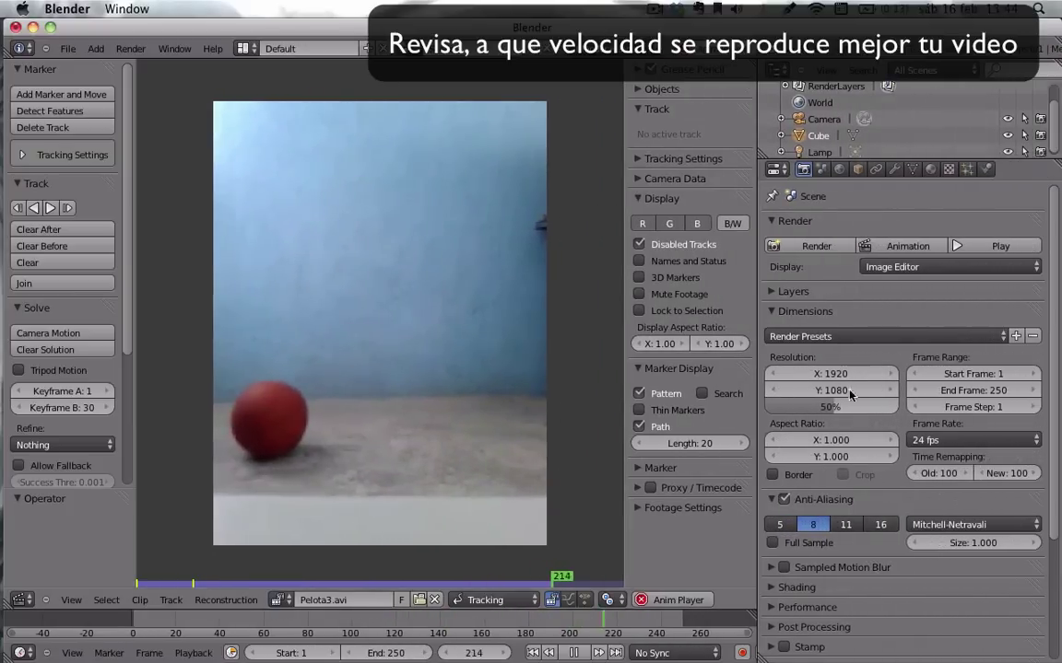
- Try the clip's playback at 29.97 fps and set the frame rate back to 24 fps
{"action": "left_click", "coordinate": [960, 441]}
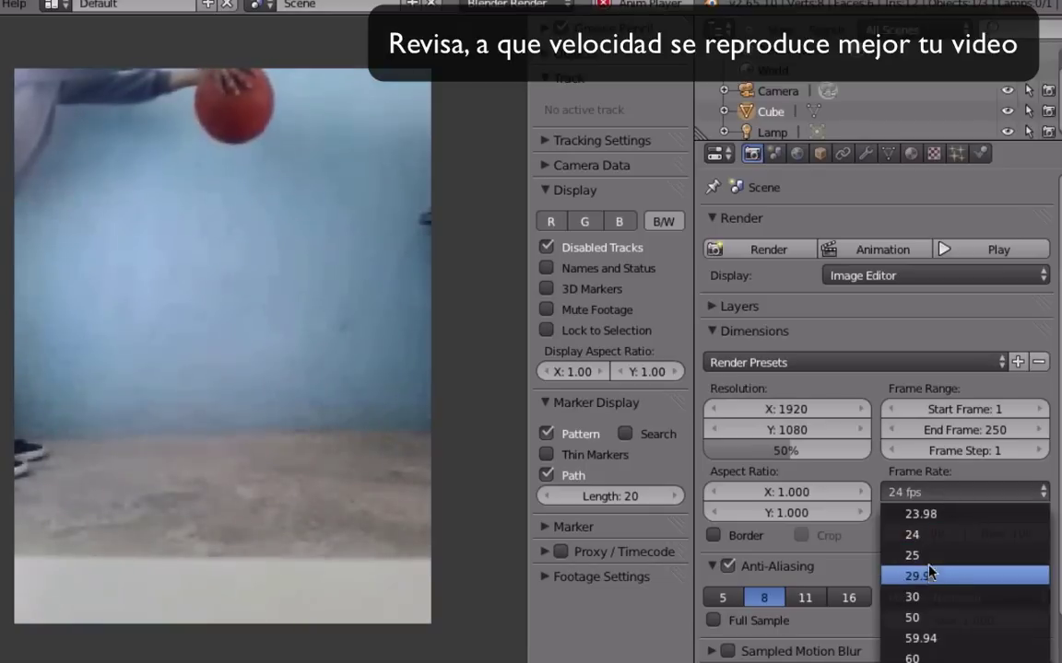
{"action": "left_click", "coordinate": [921, 576]}
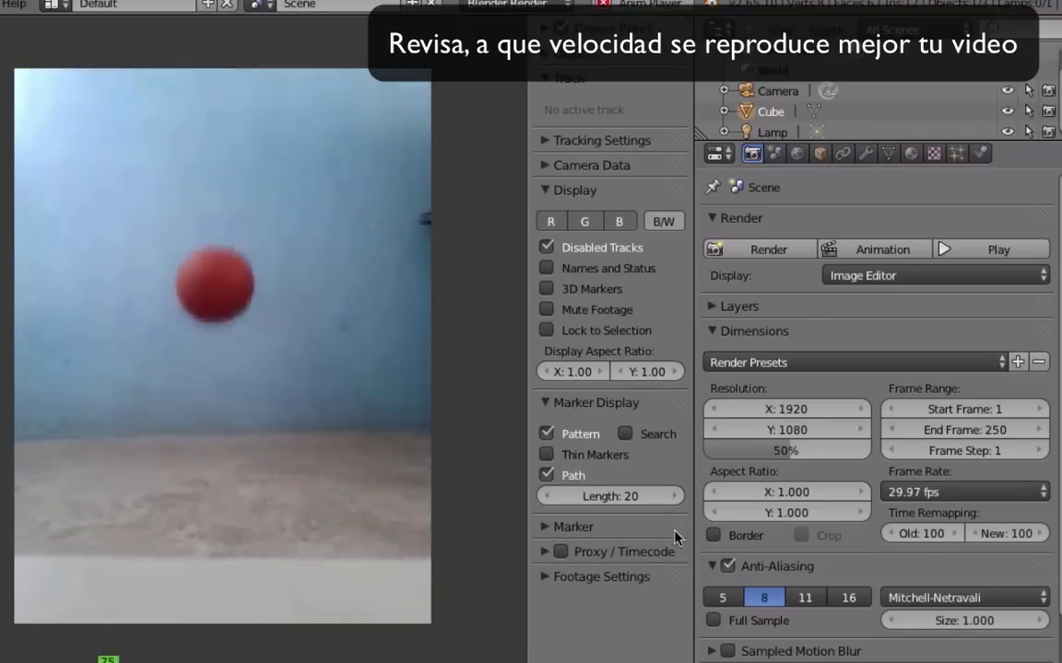
{"action": "left_click", "coordinate": [963, 498]}
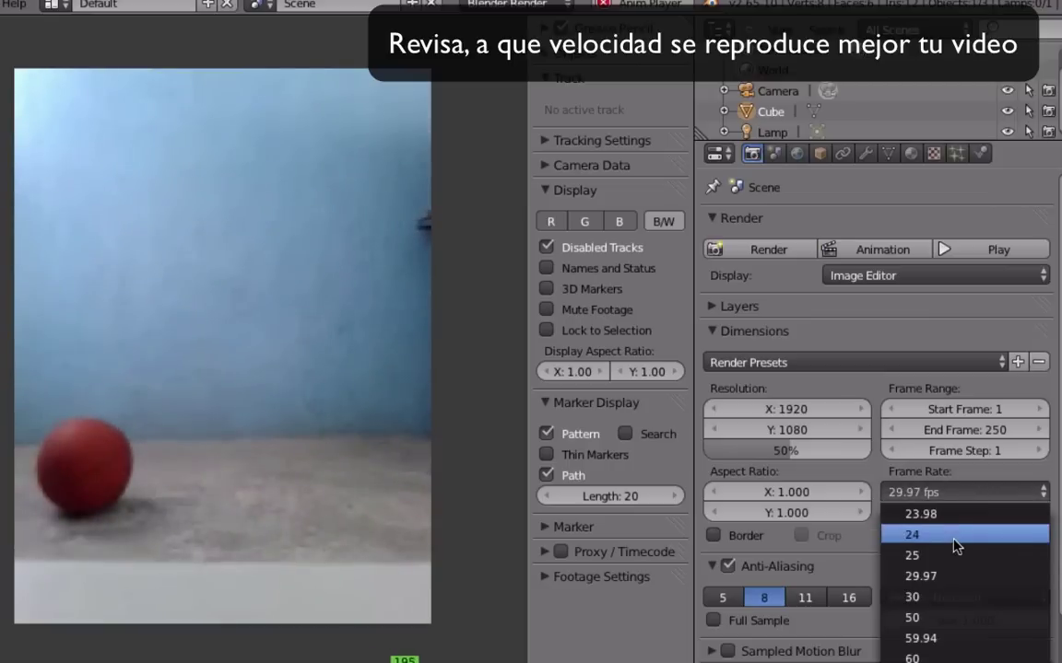
{"action": "left_click", "coordinate": [917, 536]}
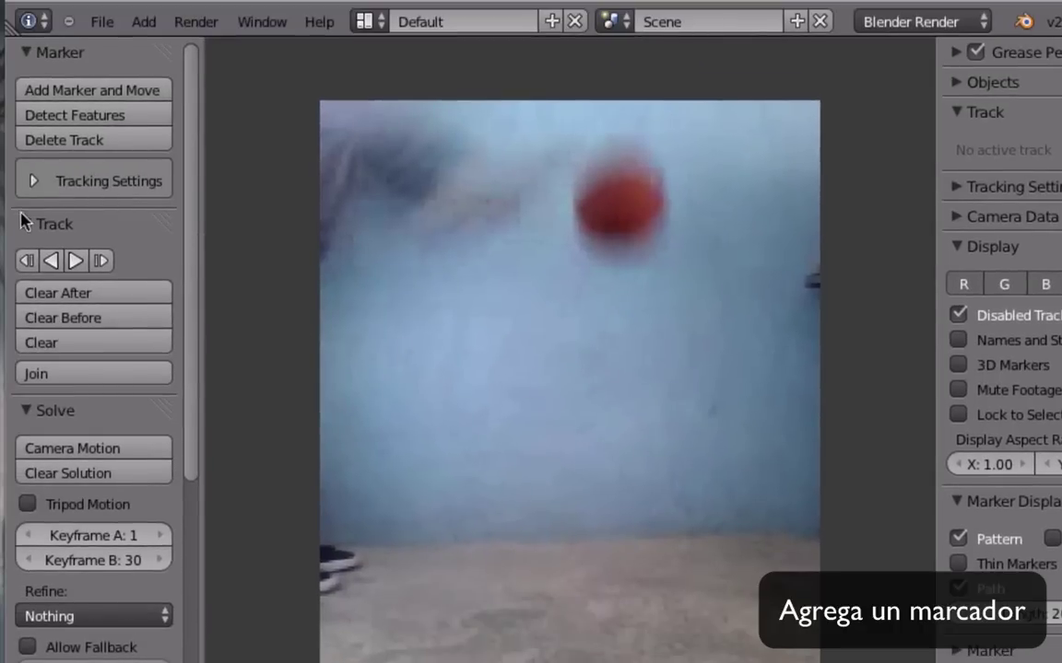
- Add a tracking marker on the red ball, scaled up about 2.98 times, and track it forward
{"action": "left_click", "coordinate": [95, 90]}
{"action": "left_click", "coordinate": [624, 198]}
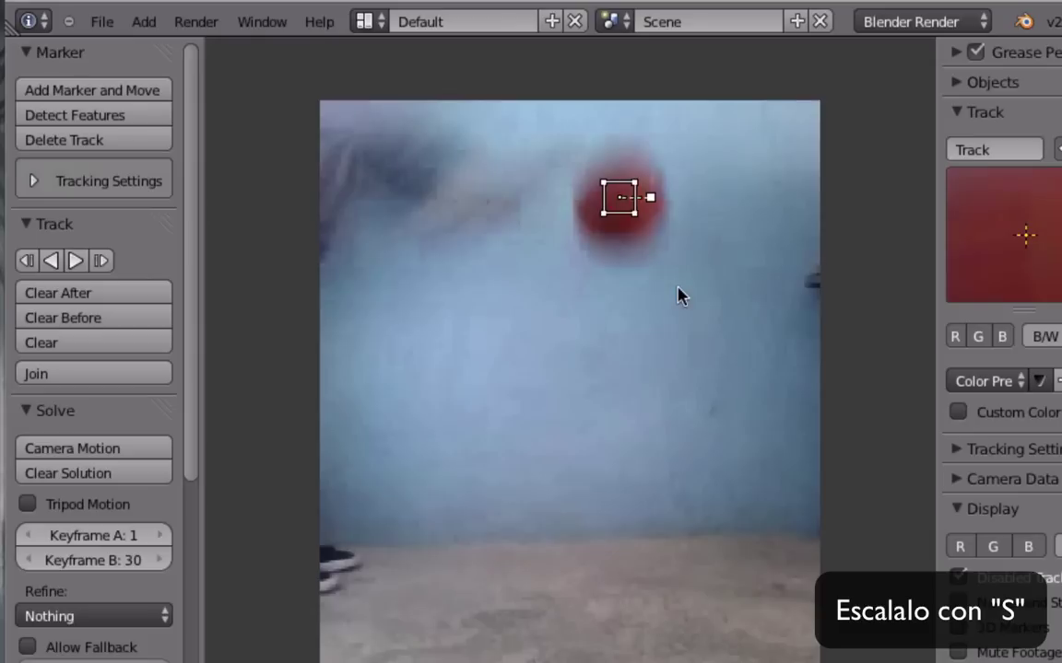
{"action": "key", "text": "s"}
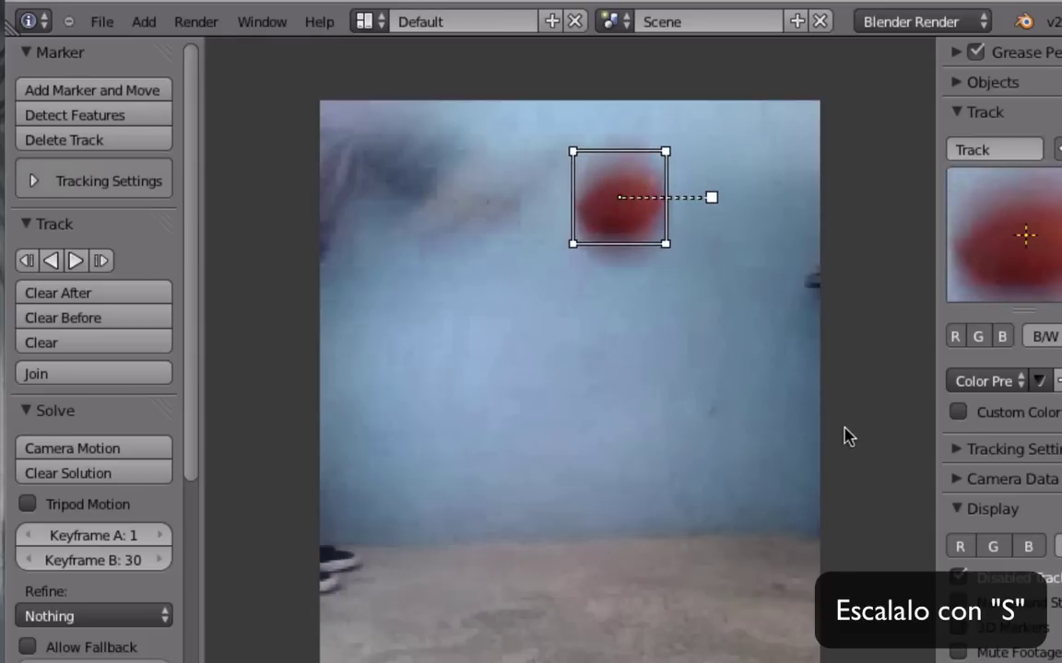
{"action": "left_click", "coordinate": [77, 262]}
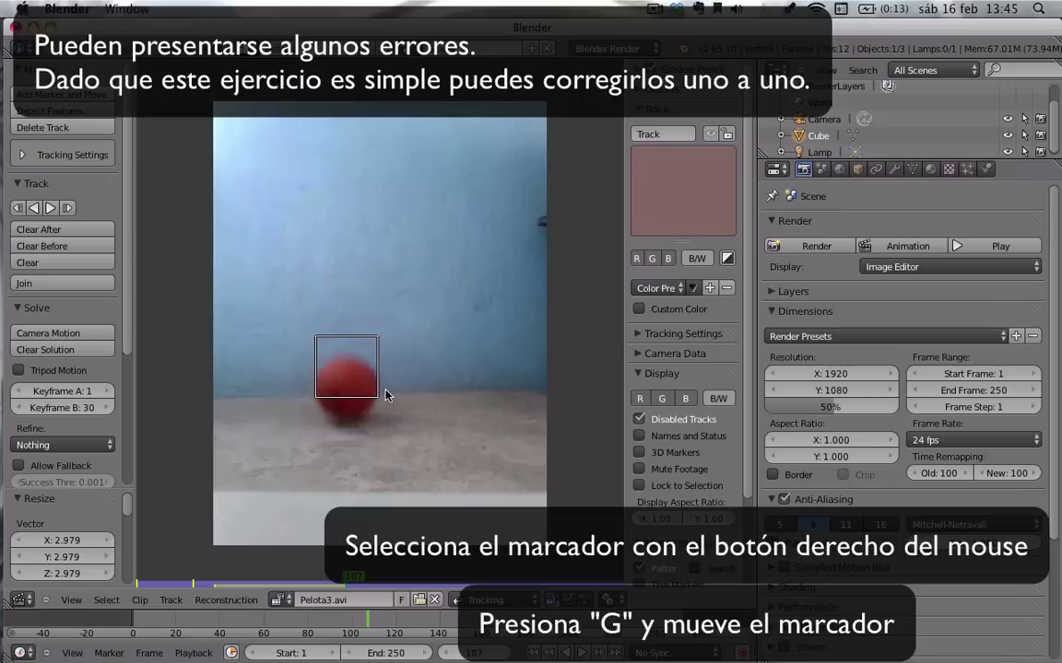
- Move the marker down by about 0.067 onto the ball at frame 107 and continue tracking forward
{"action": "right_click", "coordinate": [385, 395]}
{"action": "key", "text": "g"}
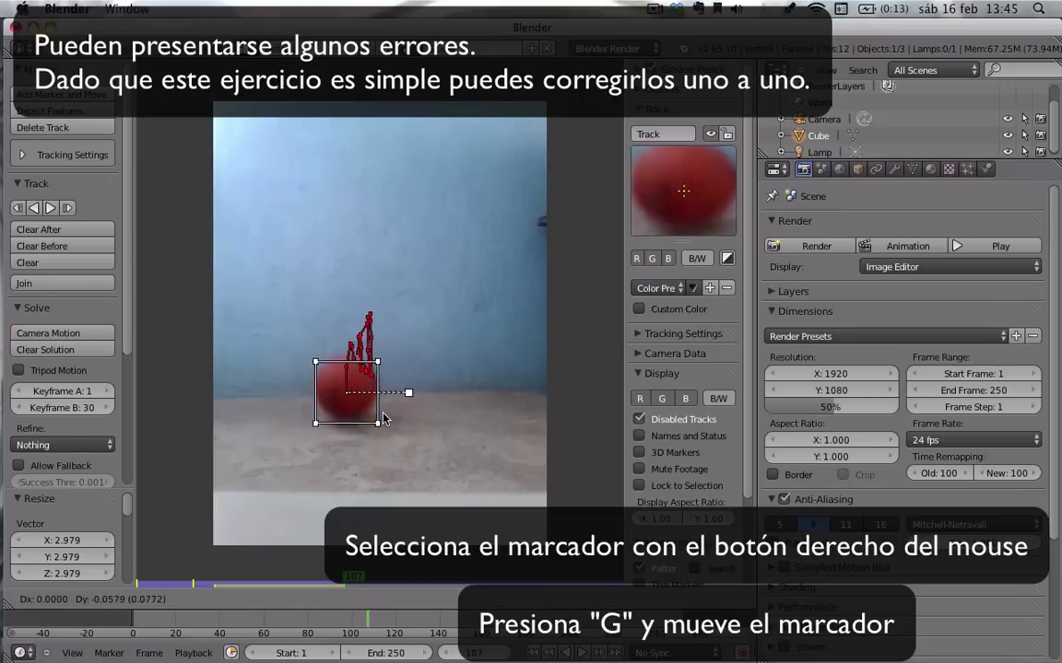
{"action": "left_click", "coordinate": [385, 418]}
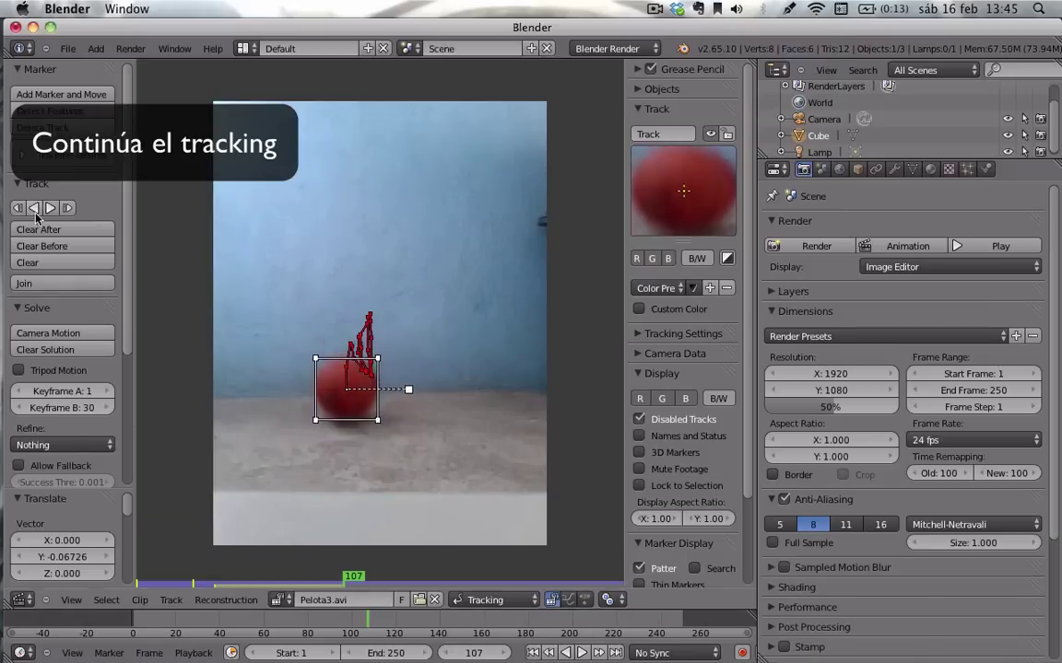
{"action": "left_click", "coordinate": [50, 208]}
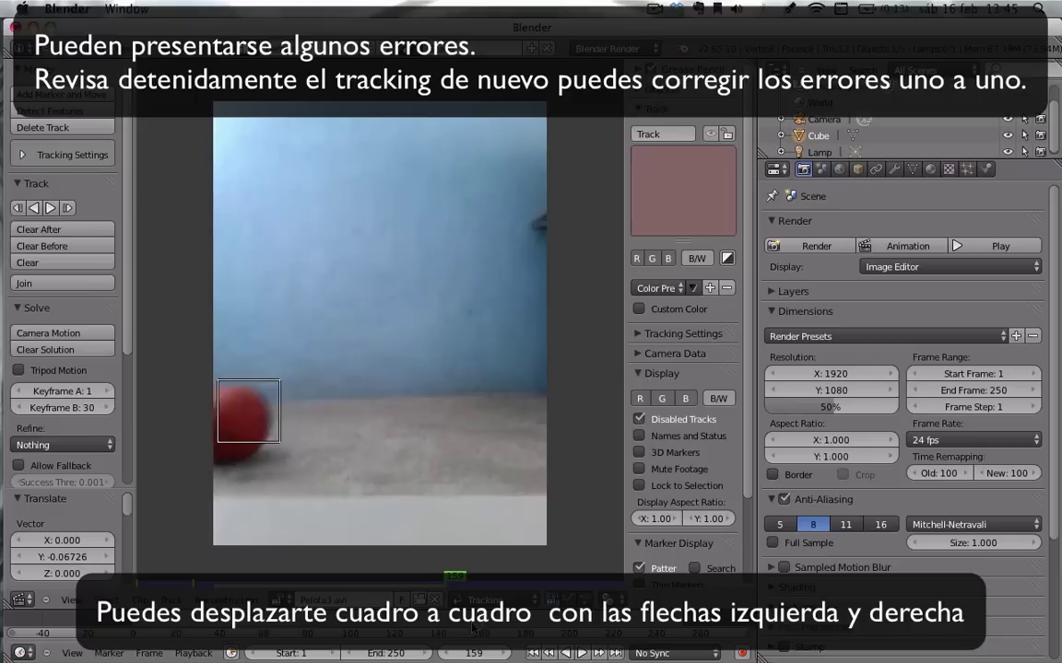
- Go back to the ball's bounce near the floor, check it frame by frame, and reposition the misaligned marker over the ball
{"action": "mouse_move", "coordinate": [480, 619]}
{"action": "left_mouse_down"}
{"action": "mouse_move", "coordinate": [383, 620]}
{"action": "mouse_move", "coordinate": [356, 658]}
{"action": "mouse_move", "coordinate": [322, 658]}
{"action": "left_mouse_up"}
{"action": "key", "text": "Left"}
{"action": "key", "text": "Left"}
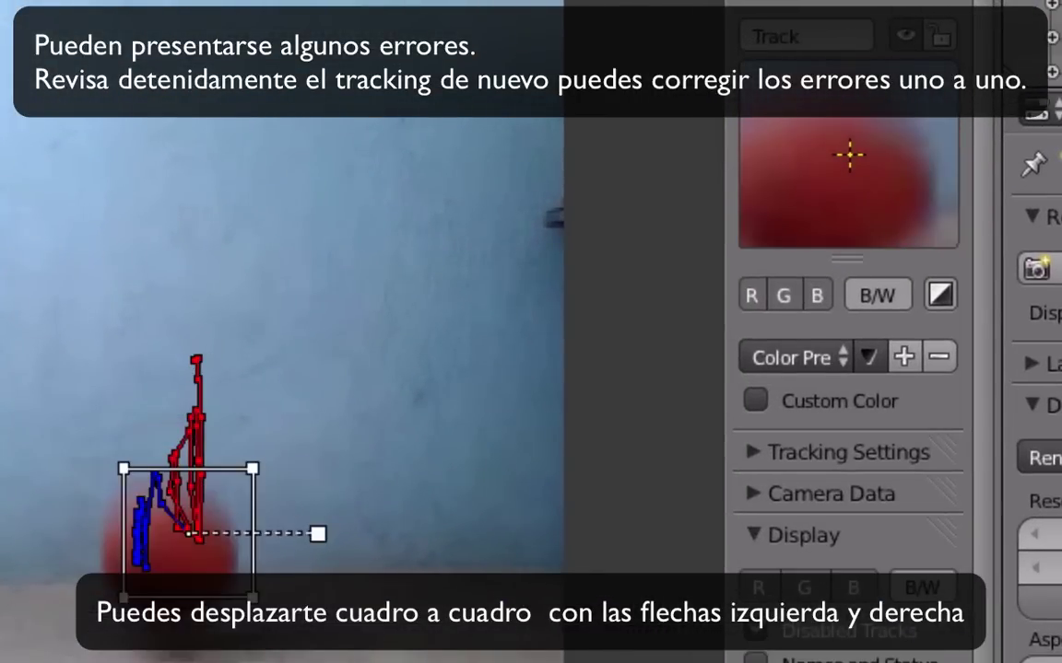
{"action": "key", "text": "Right"}
{"action": "key", "text": "Right"}
{"action": "key", "text": "Right"}
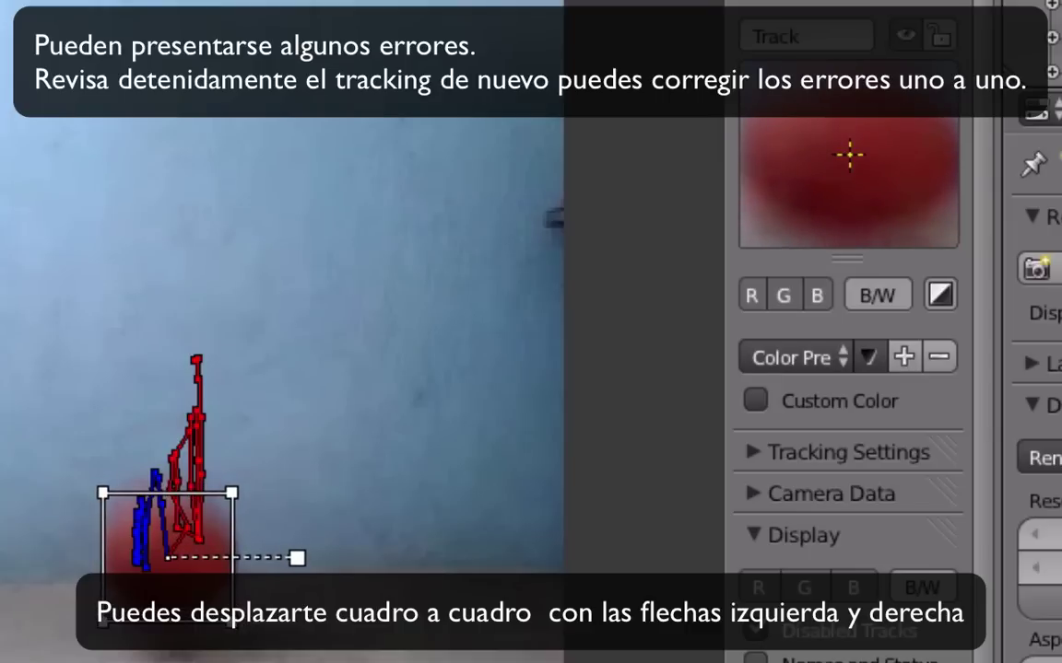
{"action": "key", "text": "Left"}
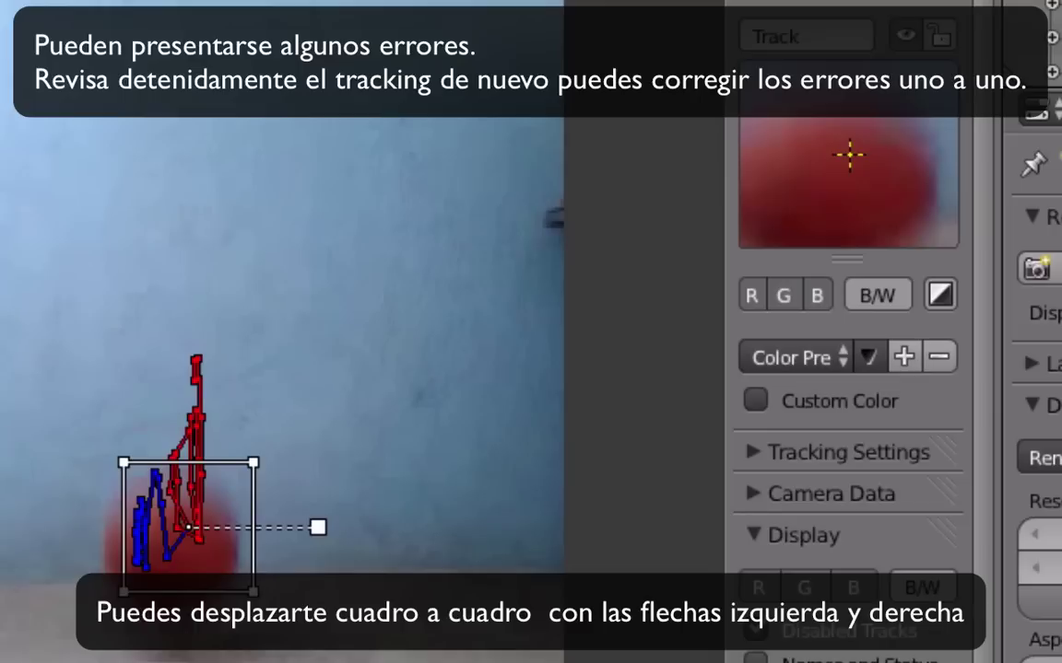
{"action": "key", "text": "g"}
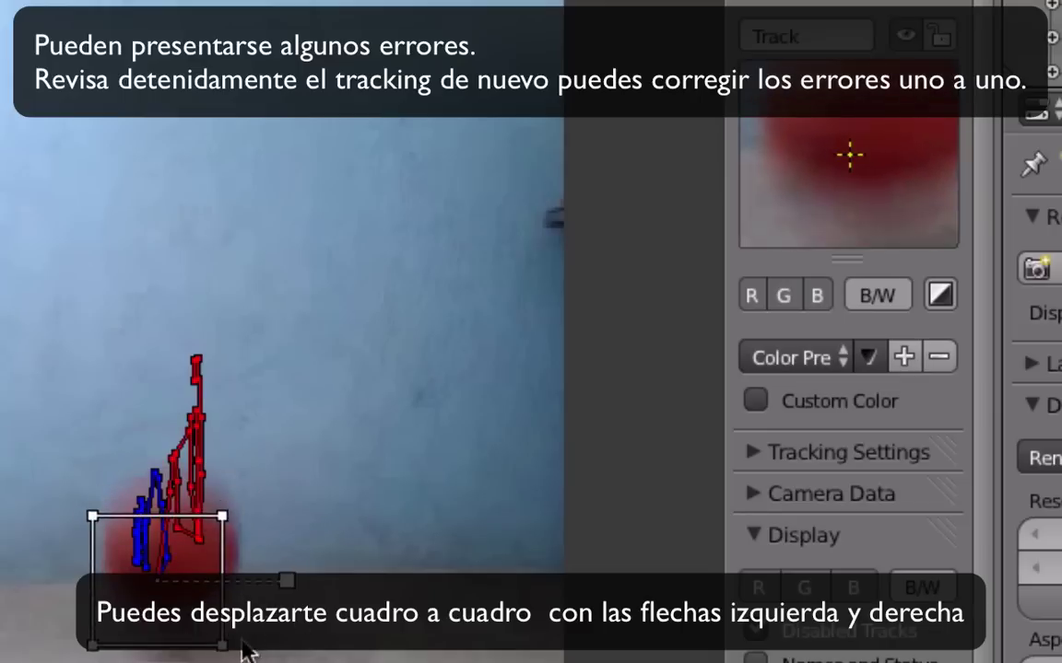
- Step through the neighbouring bounce frames and move the marker down and left onto the ball where it is off-centre
{"action": "key", "text": "Right"}
{"action": "key", "text": "Right"}
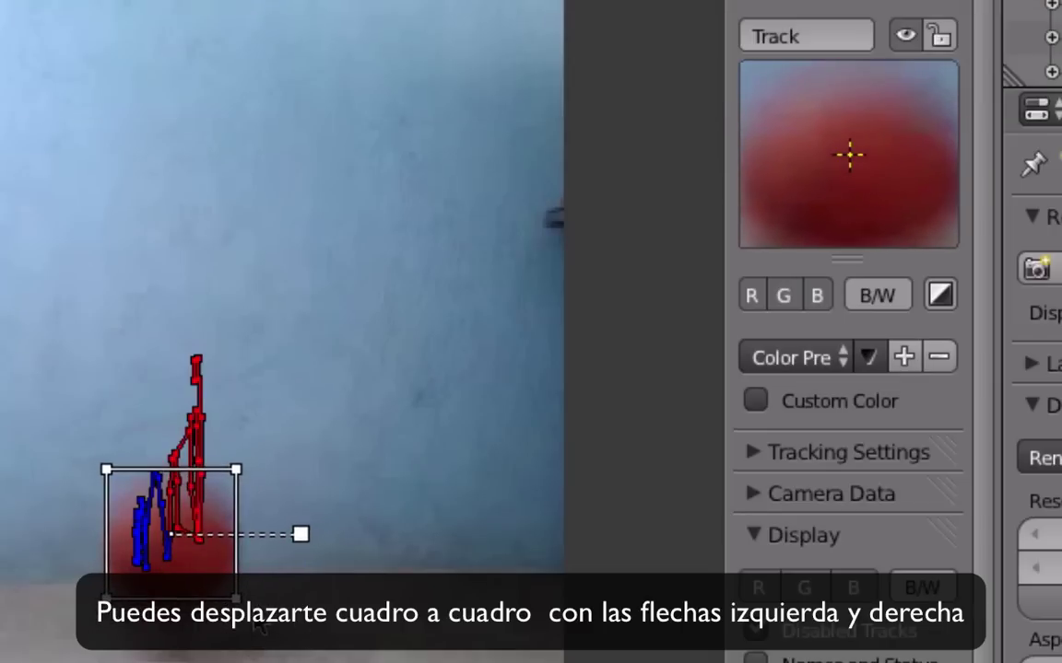
{"action": "key", "text": "Right"}
{"action": "key", "text": "Left"}
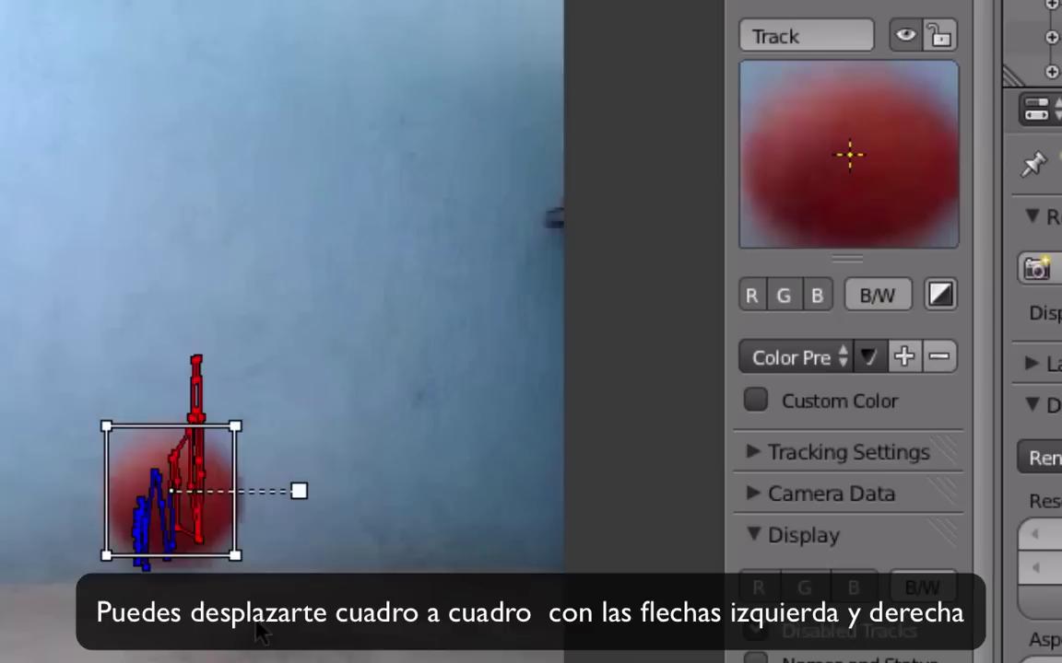
{"action": "key", "text": "Left"}
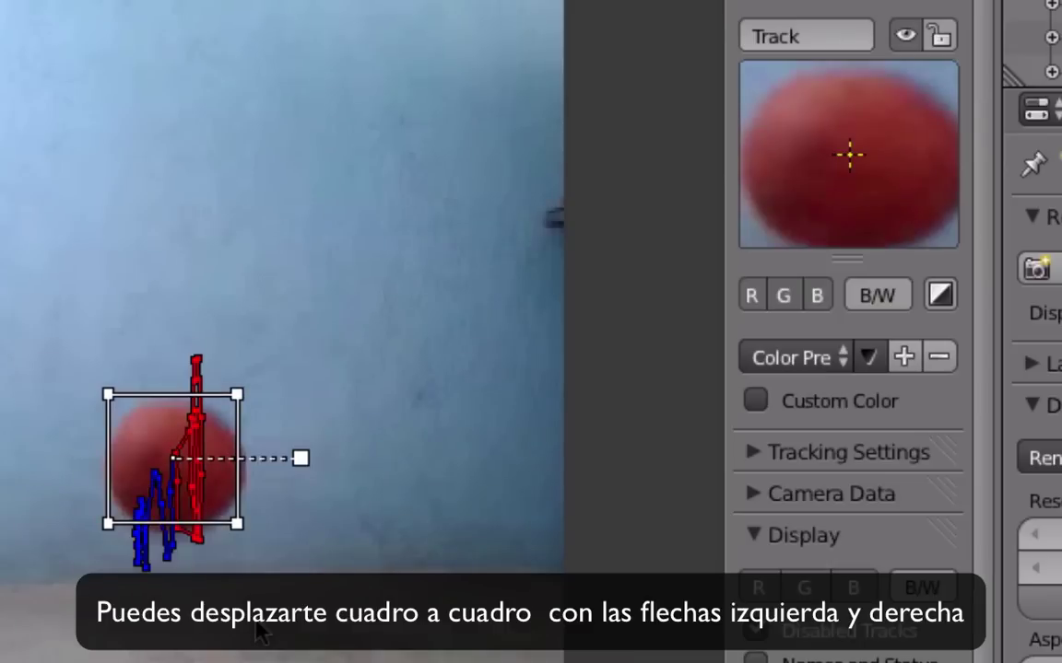
{"action": "key", "text": "Left"}
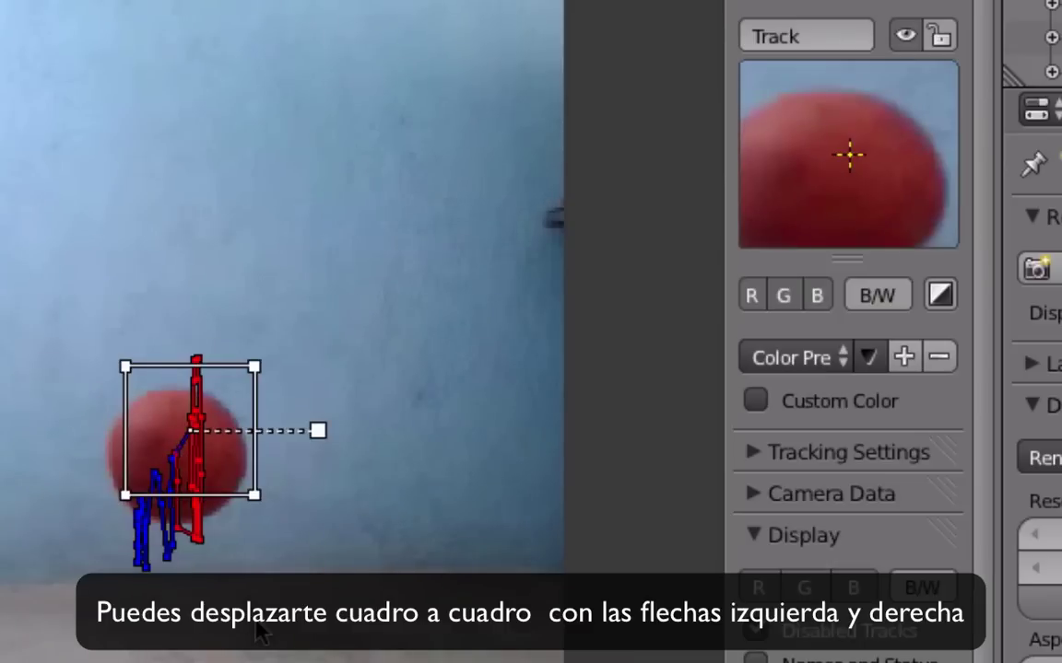
{"action": "mouse_move", "coordinate": [246, 434]}
{"action": "right_mouse_down"}
{"action": "mouse_move", "coordinate": [242, 470]}
{"action": "mouse_move", "coordinate": [230, 475]}
{"action": "right_mouse_up"}
{"action": "left_click_drag", "start_coordinate": [230, 474], "coordinate": [232, 467]}
- Step to the ball's adjacent floor contact and shift the marker about -0.025 in X and -0.062 in Y onto the ball
{"action": "key", "text": "Right"}
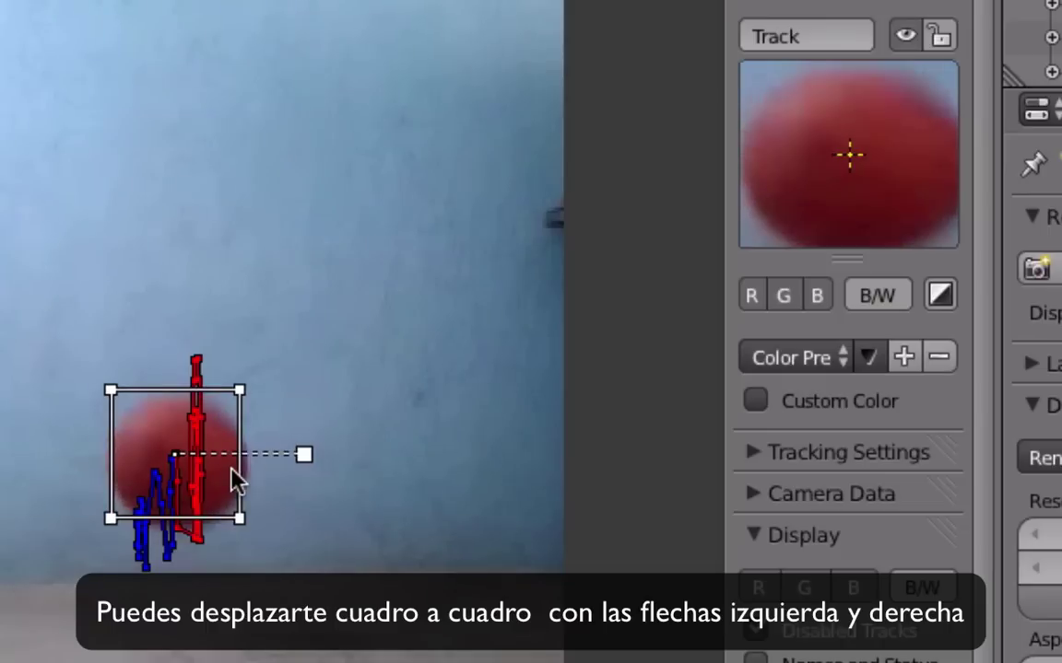
{"action": "key", "text": "Right"}
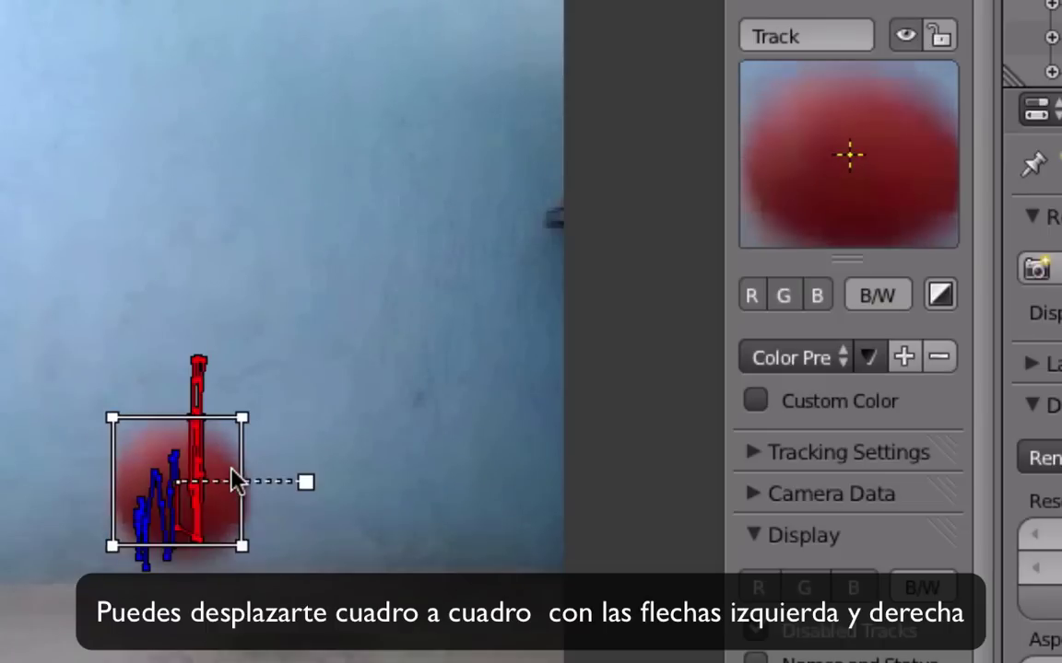
{"action": "key", "text": "Right"}
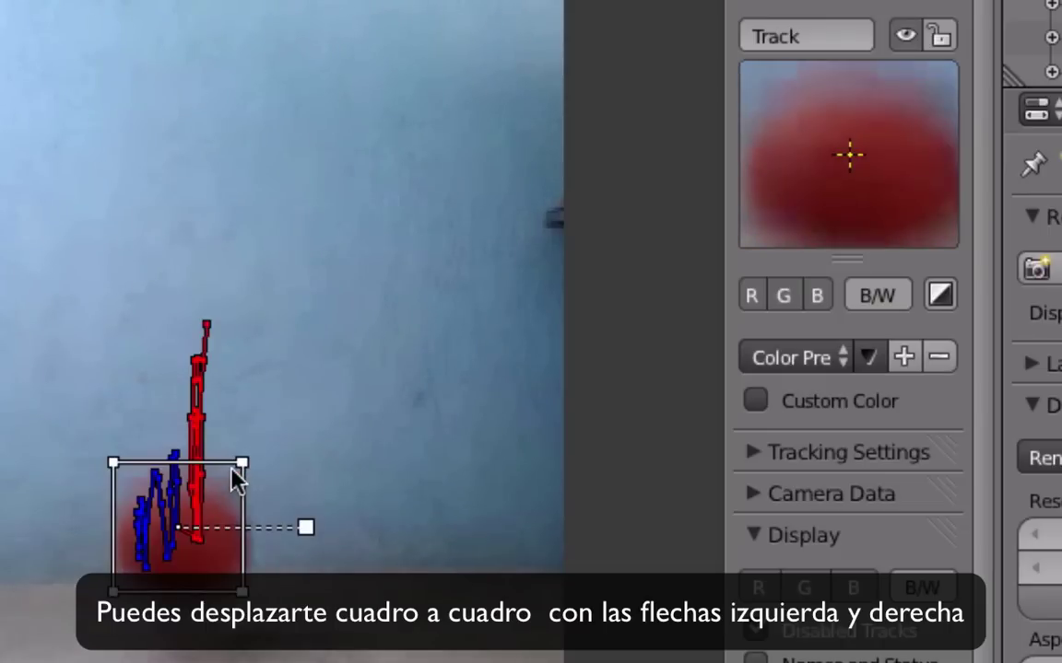
{"action": "key", "text": "Right"}
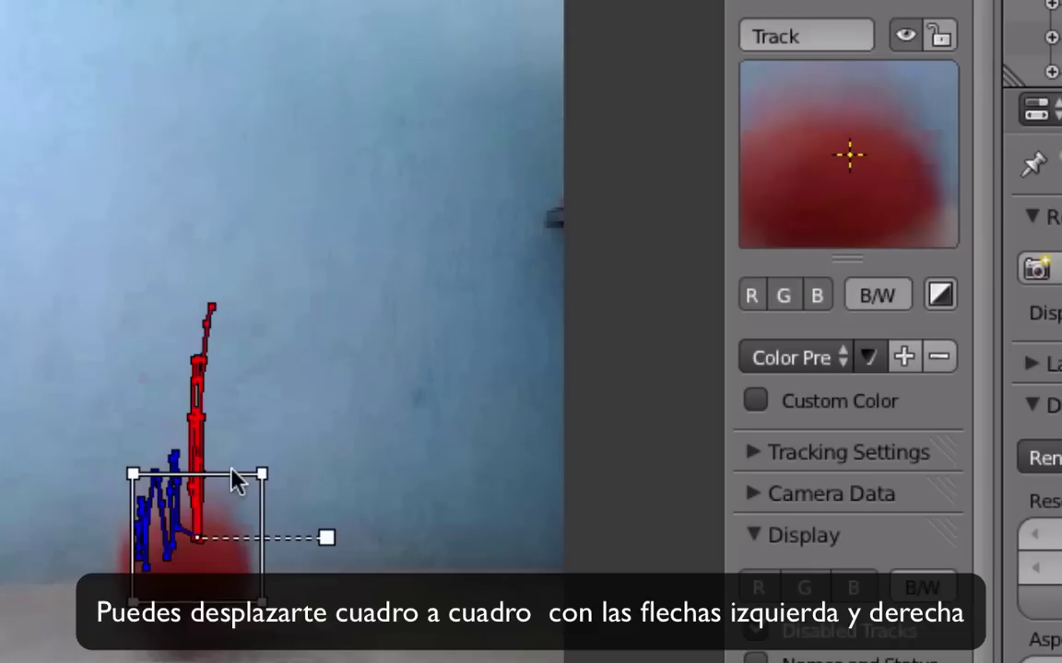
{"action": "key", "text": "Right"}
{"action": "key", "text": "Right"}
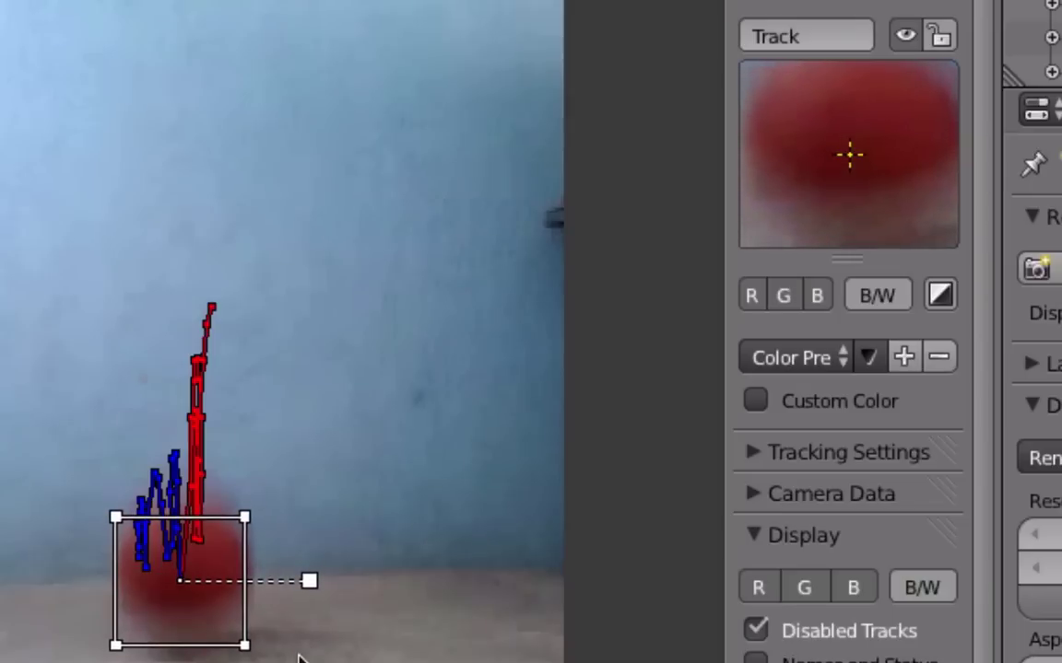
- Review the remaining tracked frames one by one back to frame 41, checking that the marker stays centred on the ball
{"action": "key", "text": "Right"}
{"action": "key", "text": "Left"}
{"action": "key", "text": "Left"}
{"action": "key", "text": "Left"}
{"action": "key", "text": "Left"}
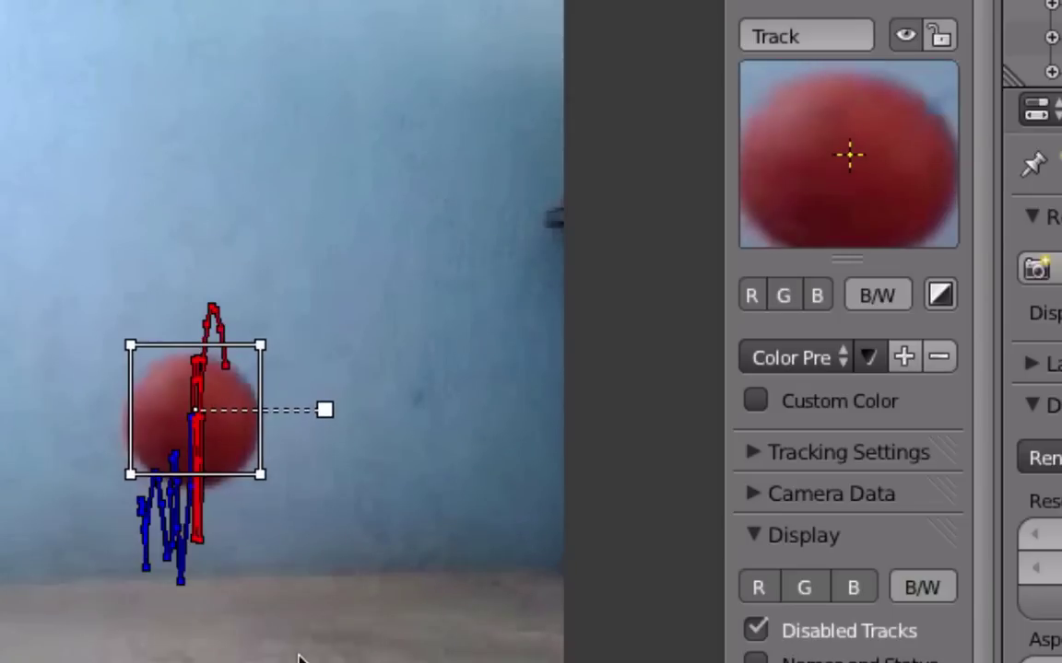
{"action": "key", "text": "Right"}
{"action": "key", "text": "Right"}
{"action": "key", "text": "Right"}
{"action": "key", "text": "Right"}
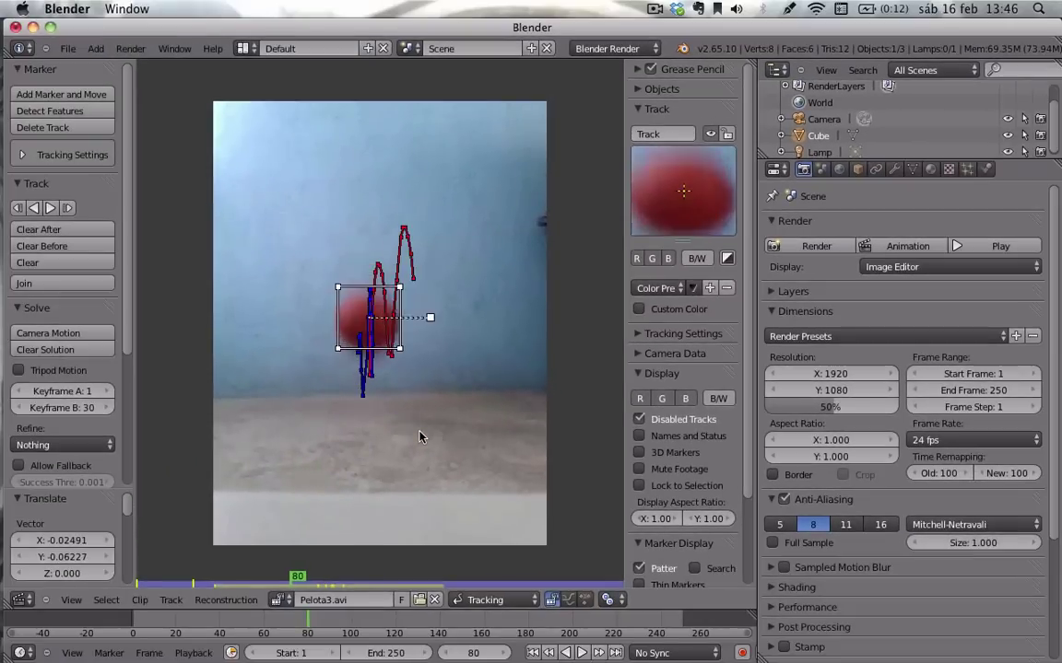
{"action": "key", "text": "Left"}
{"action": "key", "text": "Left"}
{"action": "key", "text": "Left"}
{"action": "key", "text": "Left"}
{"action": "key", "text": "Left"}
{"action": "key", "text": "Left"}
{"action": "key", "text": "Left"}
{"action": "key", "text": "Left"}
{"action": "key", "text": "Left"}
{"action": "key", "text": "Left"}
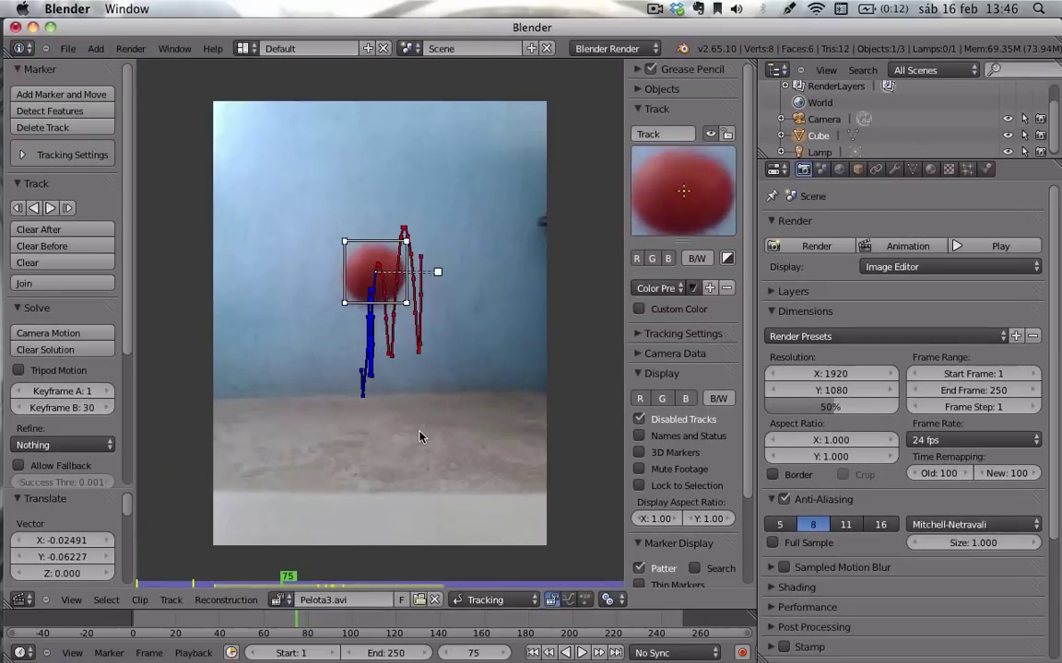
{"action": "key", "text": "Left"}
{"action": "key", "text": "Left"}
{"action": "key", "text": "Left"}
{"action": "key", "text": "Left"}
{"action": "key", "text": "Left"}
{"action": "key", "text": "Left"}
{"action": "key", "text": "Left"}
{"action": "key", "text": "Left"}
{"action": "key", "text": "Left"}
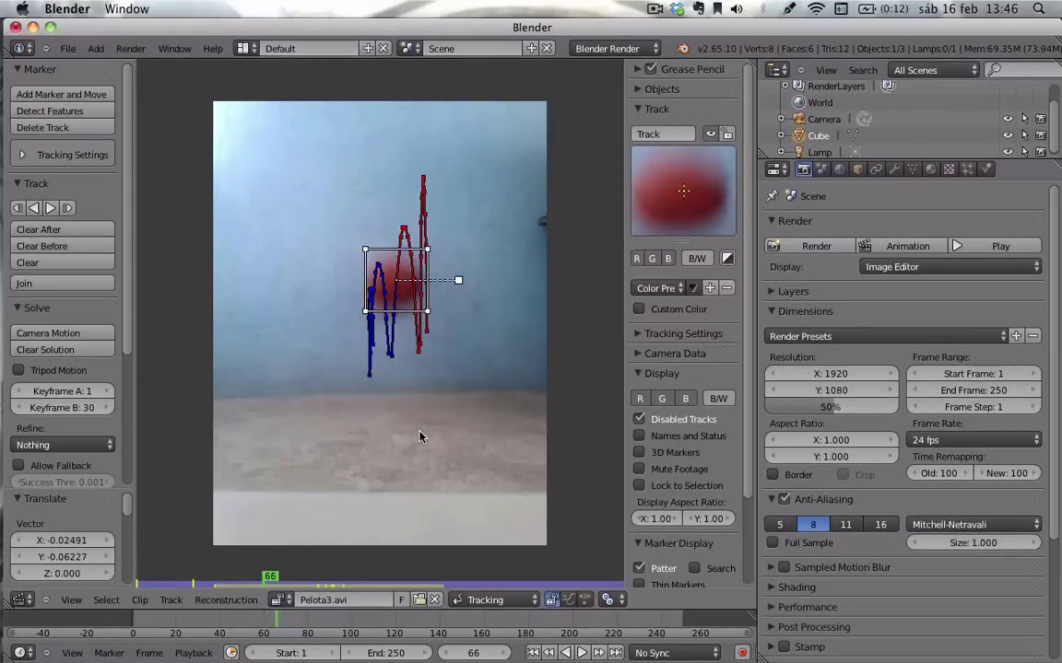
{"action": "key", "text": "Left"}
{"action": "key", "text": "Left"}
{"action": "key", "text": "Left"}
{"action": "key", "text": "Left"}
{"action": "key", "text": "Left"}
{"action": "key", "text": "Left"}
{"action": "key", "text": "Left"}
{"action": "key", "text": "Left"}
{"action": "key", "text": "Left"}
{"action": "key", "text": "Left"}
{"action": "key", "text": "Left"}
{"action": "key", "text": "Left"}
{"action": "key", "text": "Left"}
{"action": "key", "text": "Left"}
{"action": "key", "text": "Left"}
{"action": "key", "text": "Left"}
{"action": "key", "text": "Left"}
{"action": "key", "text": "Left"}
{"action": "key", "text": "Left"}
{"action": "key", "text": "Left"}
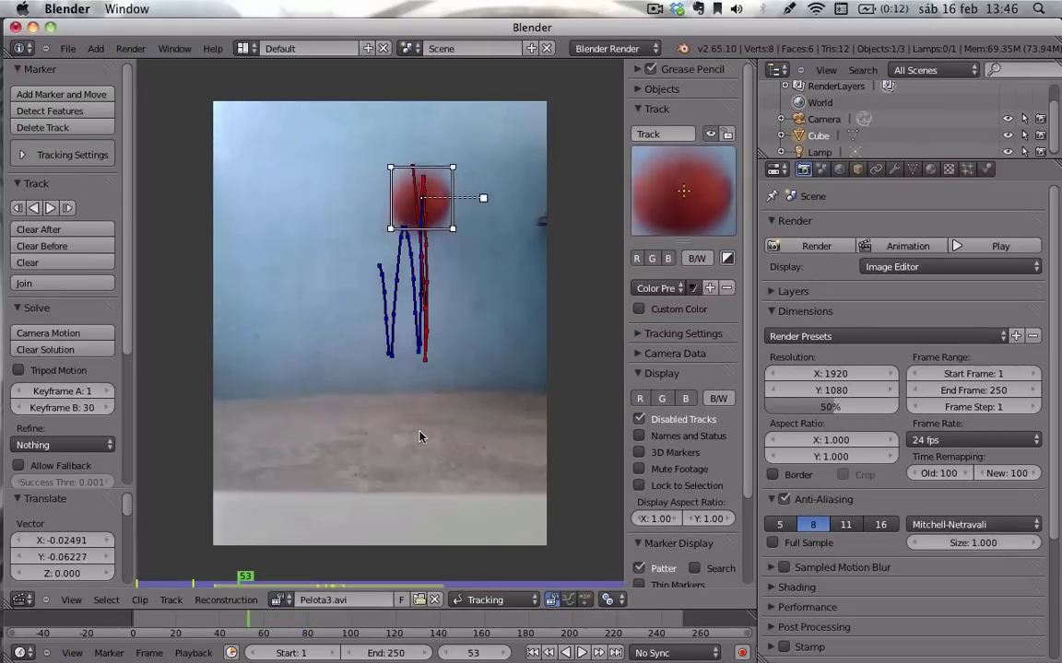
{"action": "key", "text": "Left"}
{"action": "key", "text": "Left"}
{"action": "key", "text": "Left"}
{"action": "key", "text": "Right"}
{"action": "key", "text": "Right"}
{"action": "key", "text": "Right"}
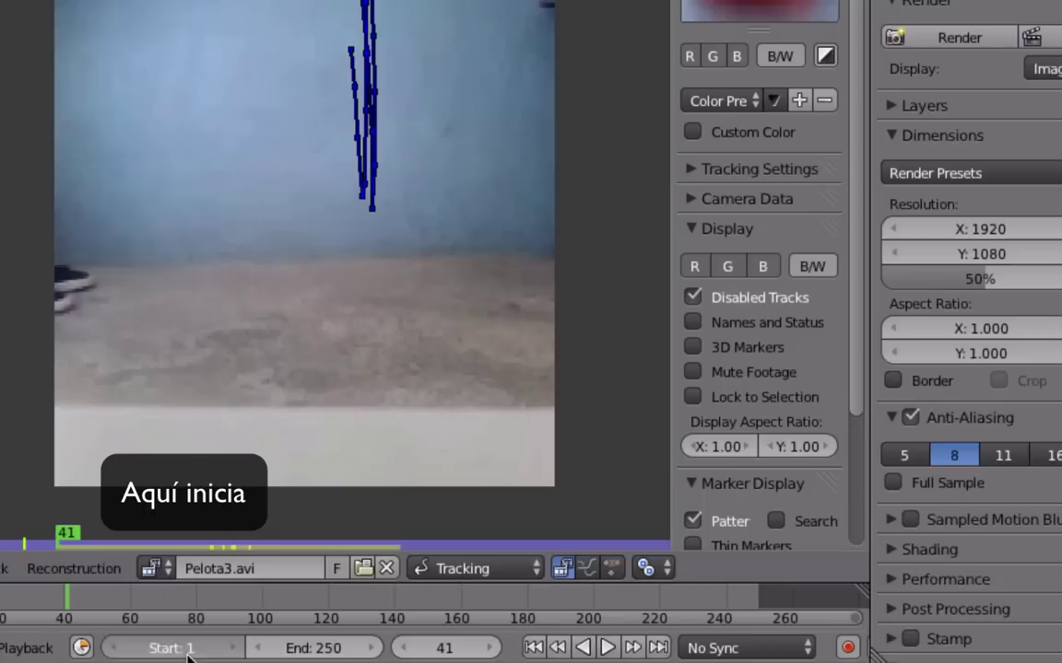
- Limit the playback range to the ball's bounces, starting at frame 41 and ending at frame 141
{"action": "type", "text": "1"}
{"action": "key", "text": "Return"}
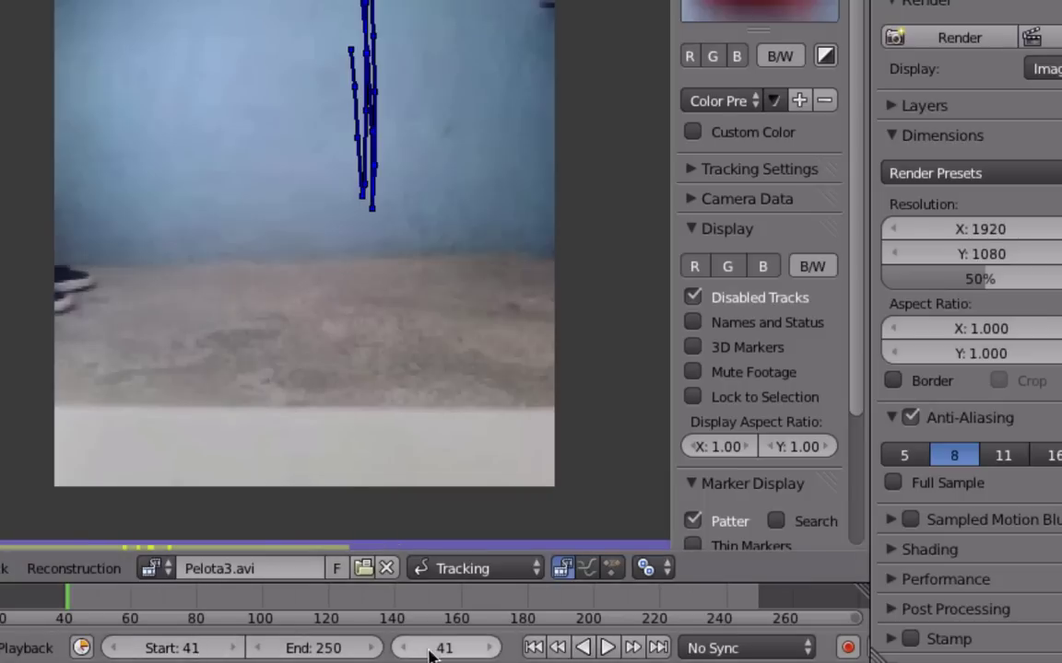
{"action": "key", "text": "alt+a"}
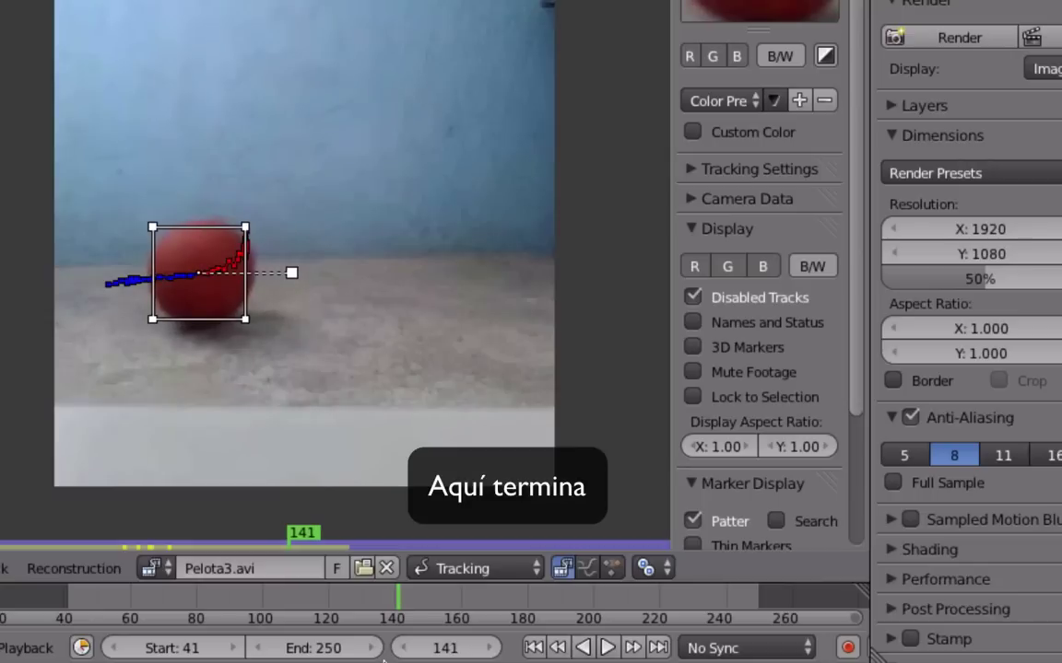
{"action": "left_click", "coordinate": [315, 648]}
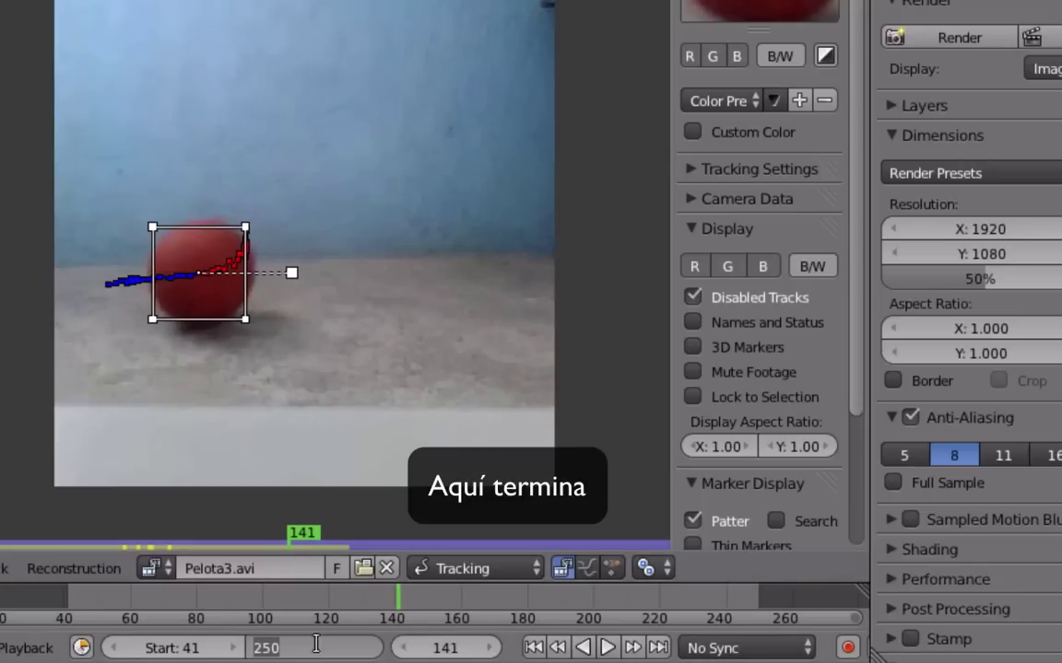
{"action": "key", "text": "Return"}
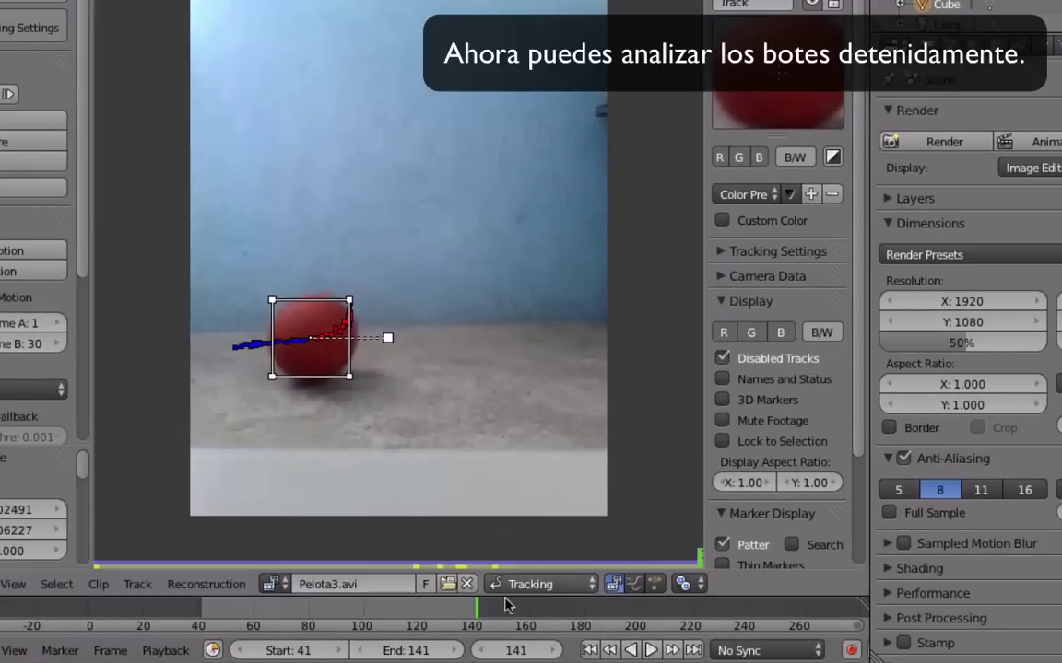
- Scrub from the start of the range to frame 63, identifying the frames of the ball's first floor contacts and peaks
{"action": "mouse_move", "coordinate": [471, 609]}
{"action": "left_mouse_down"}
{"action": "mouse_move", "coordinate": [196, 623]}
{"action": "mouse_move", "coordinate": [212, 622]}
{"action": "left_mouse_up"}
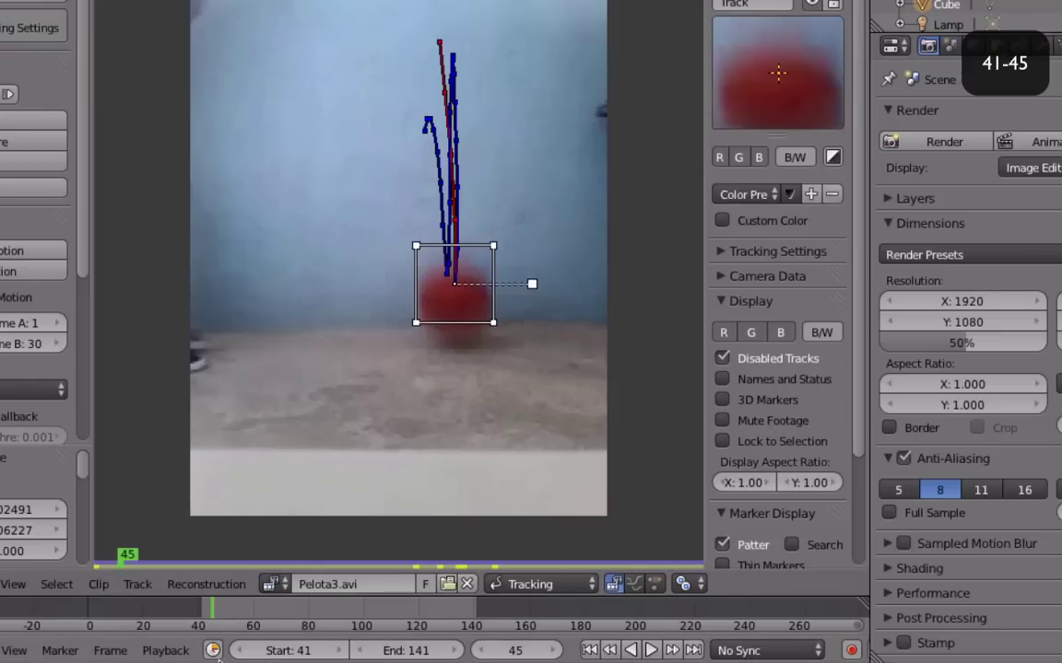
{"action": "left_click_drag", "start_coordinate": [215, 622], "coordinate": [232, 619]}
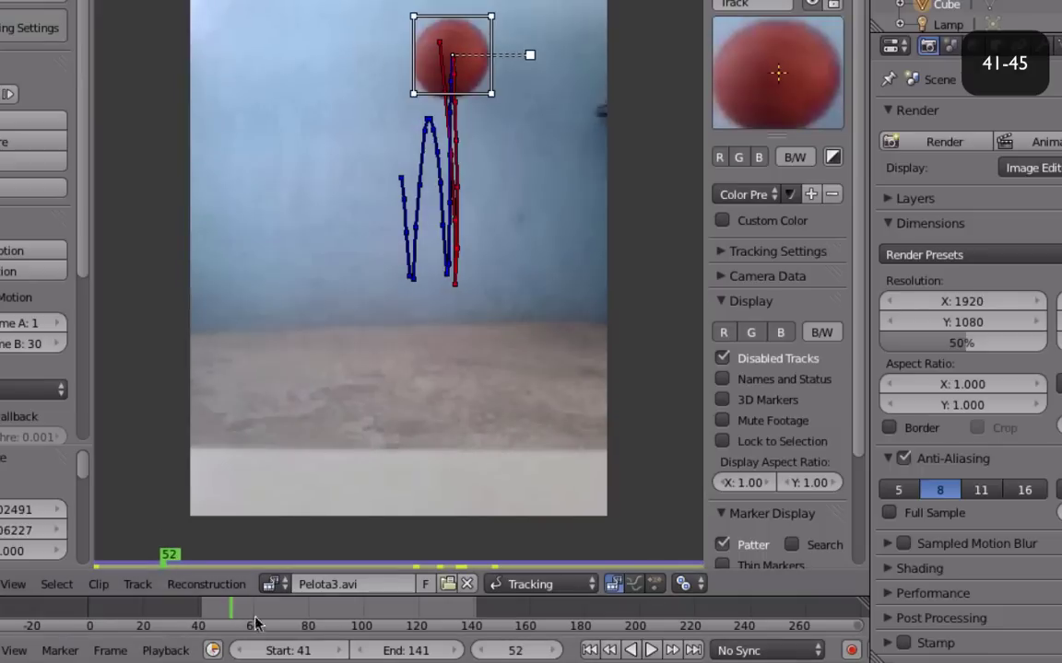
{"action": "left_click_drag", "start_coordinate": [237, 611], "coordinate": [247, 609]}
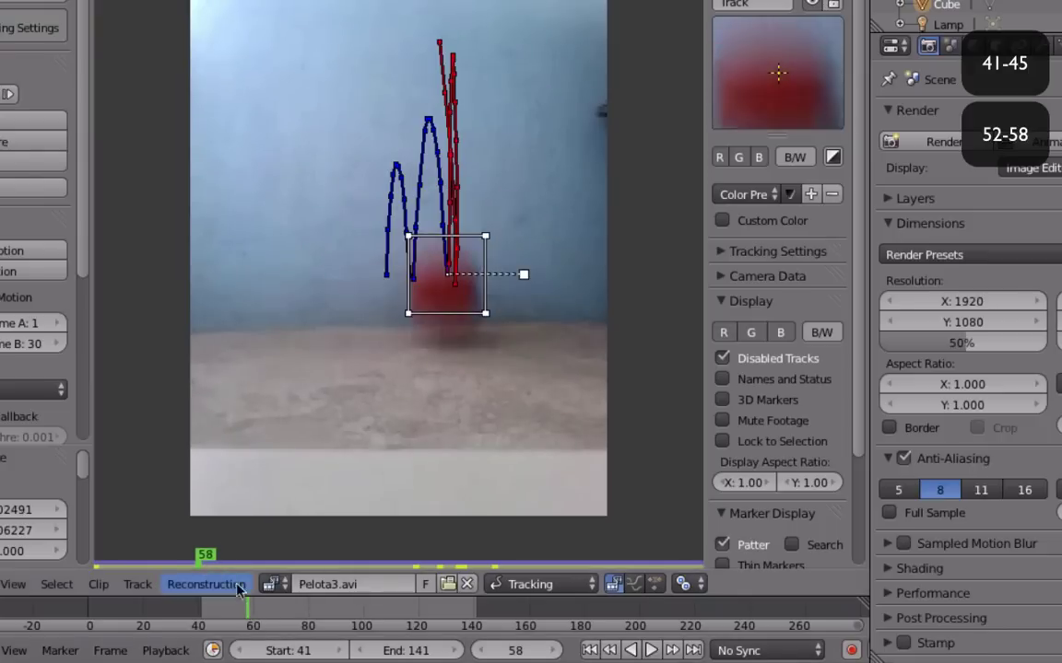
{"action": "left_click_drag", "start_coordinate": [250, 608], "coordinate": [261, 608]}
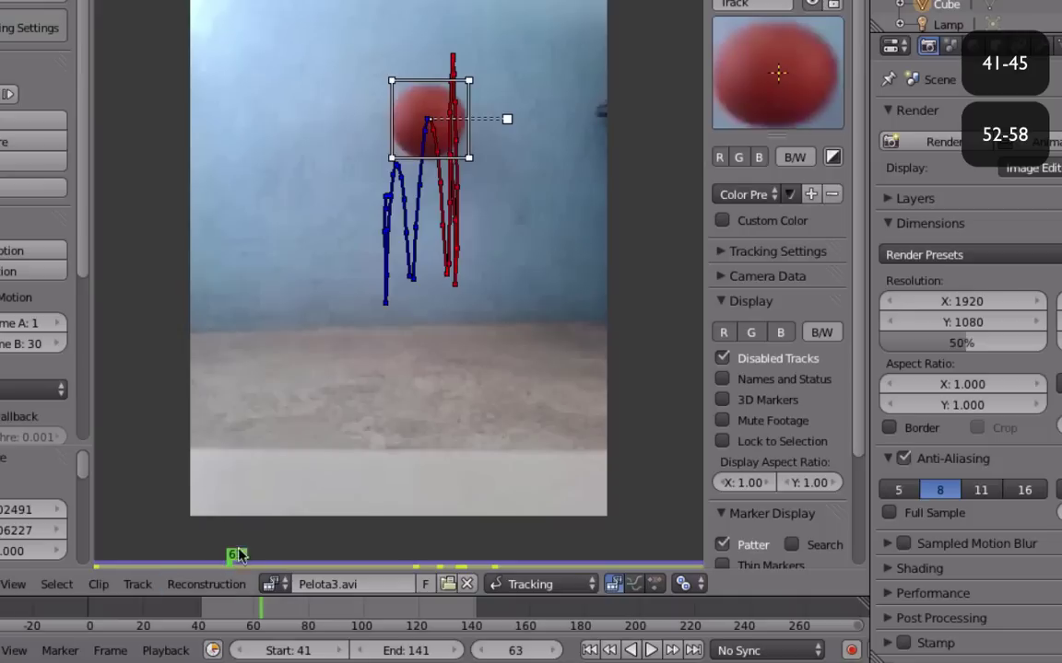
- Examine the following bounces up to frame 87, locating the frames where the ball peaks and touches the floor
{"action": "left_click_drag", "start_coordinate": [264, 611], "coordinate": [291, 613]}
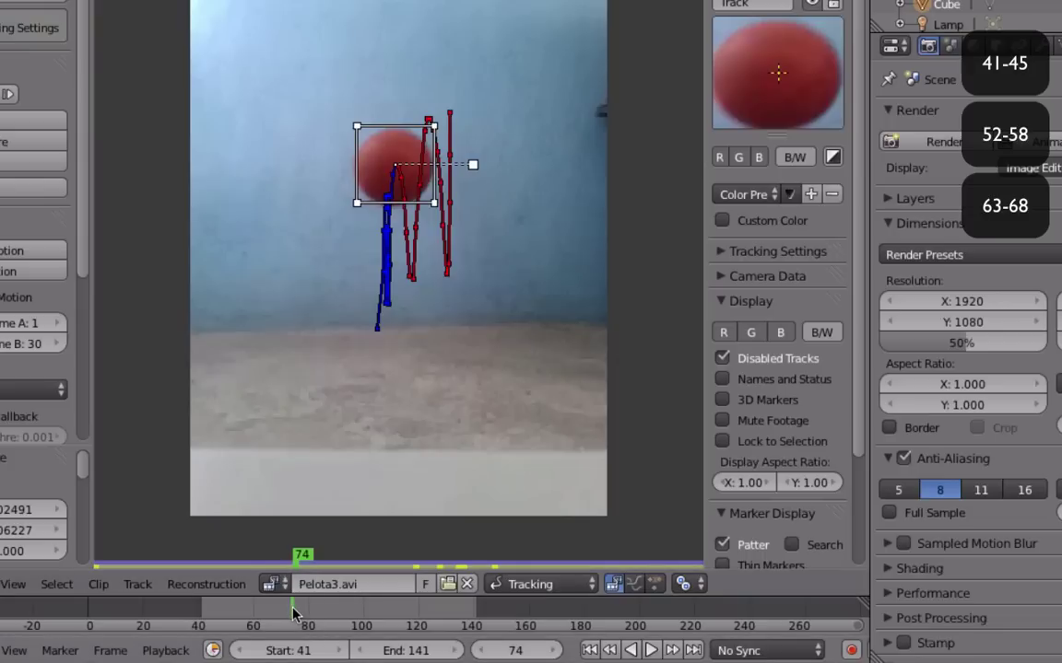
{"action": "left_click_drag", "start_coordinate": [293, 612], "coordinate": [305, 612]}
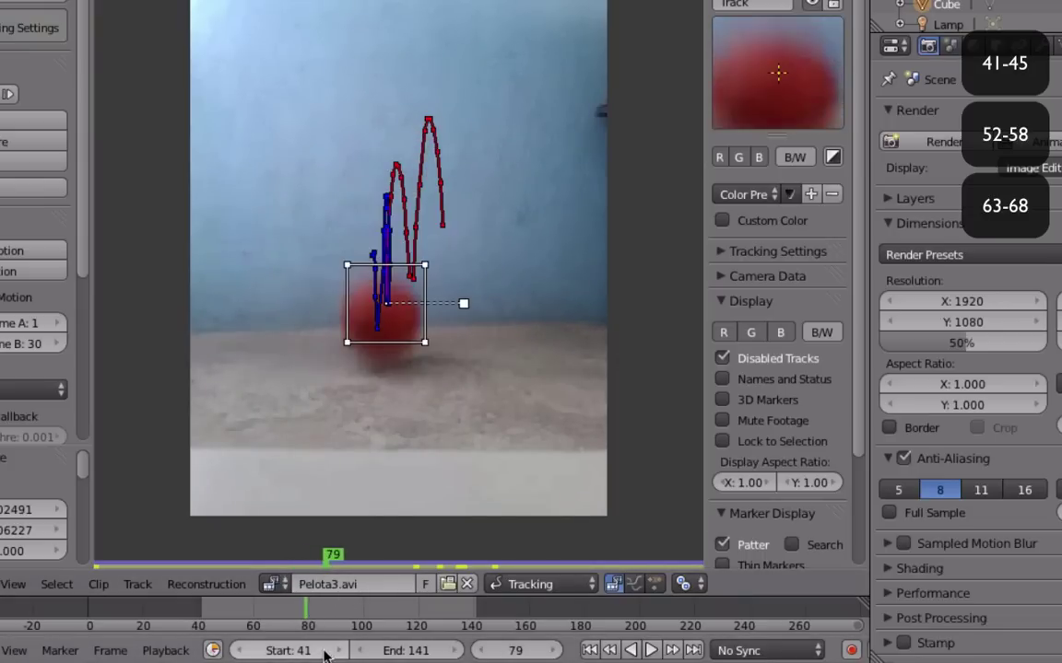
{"action": "left_click_drag", "start_coordinate": [308, 615], "coordinate": [316, 615]}
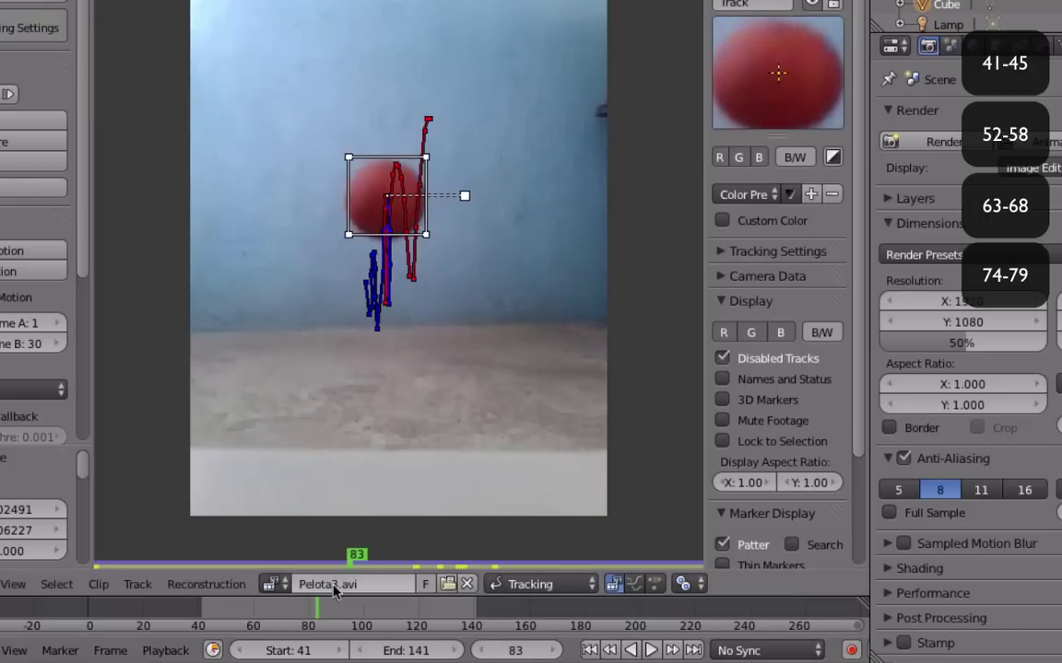
{"action": "left_click_drag", "start_coordinate": [321, 613], "coordinate": [330, 614]}
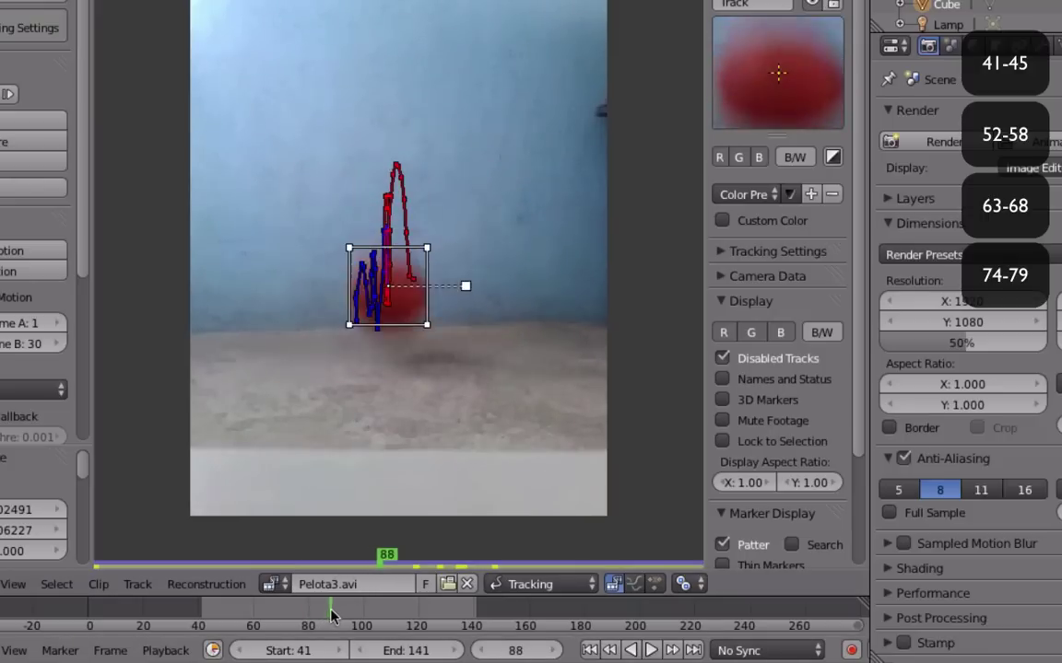
{"action": "left_click", "coordinate": [328, 613]}
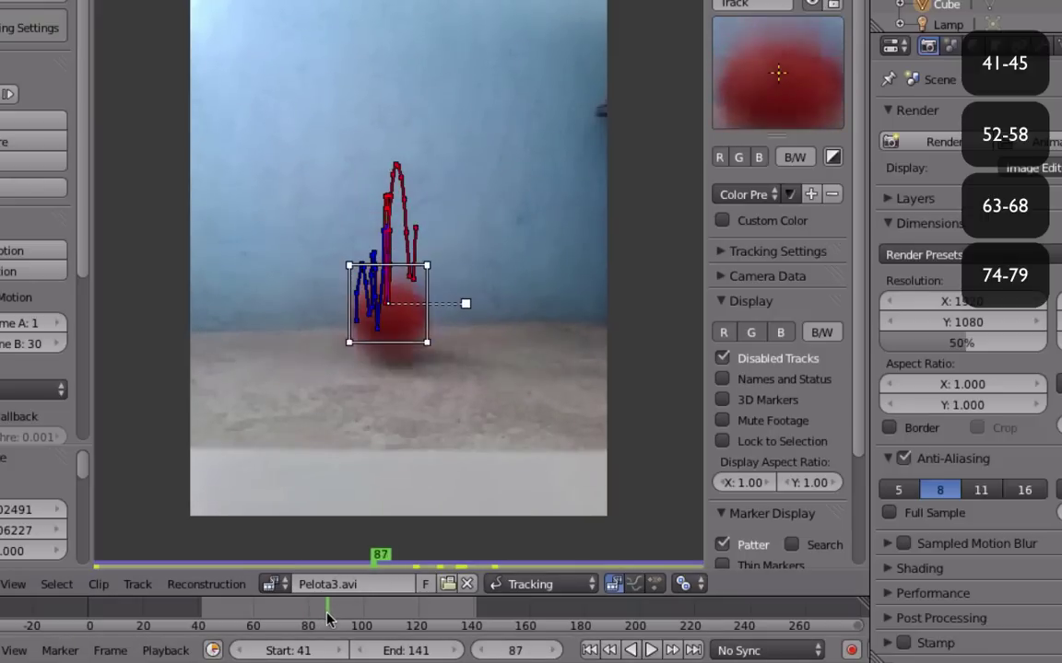
- Check the bounces between frames 91 and 102 for the ball's highest points and floor contacts
{"action": "left_click_drag", "start_coordinate": [336, 609], "coordinate": [340, 615]}
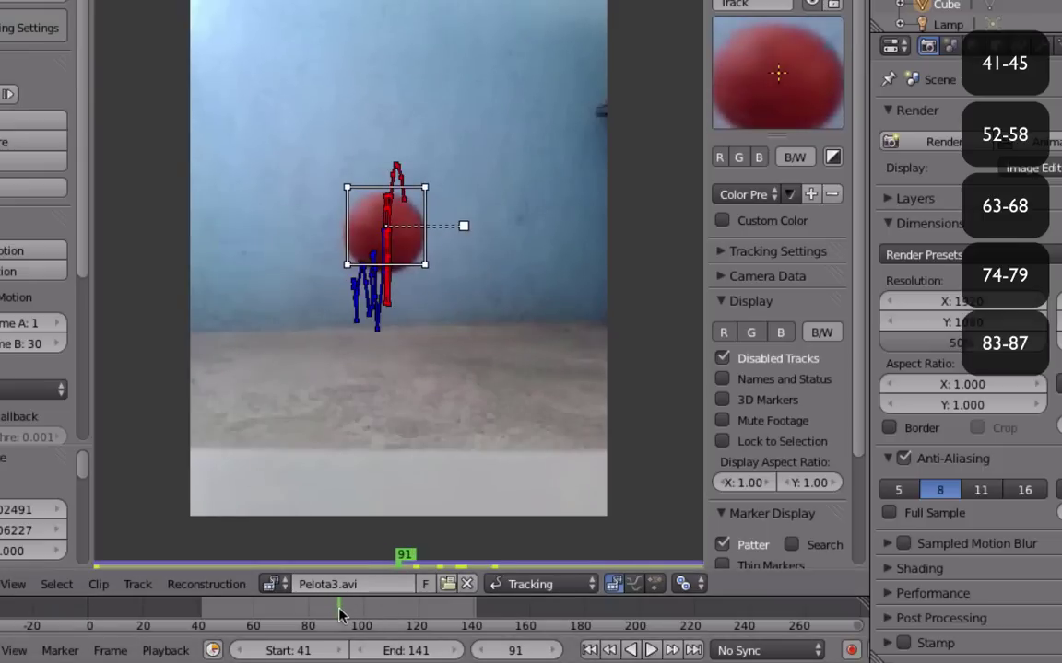
{"action": "left_click_drag", "start_coordinate": [341, 626], "coordinate": [357, 612]}
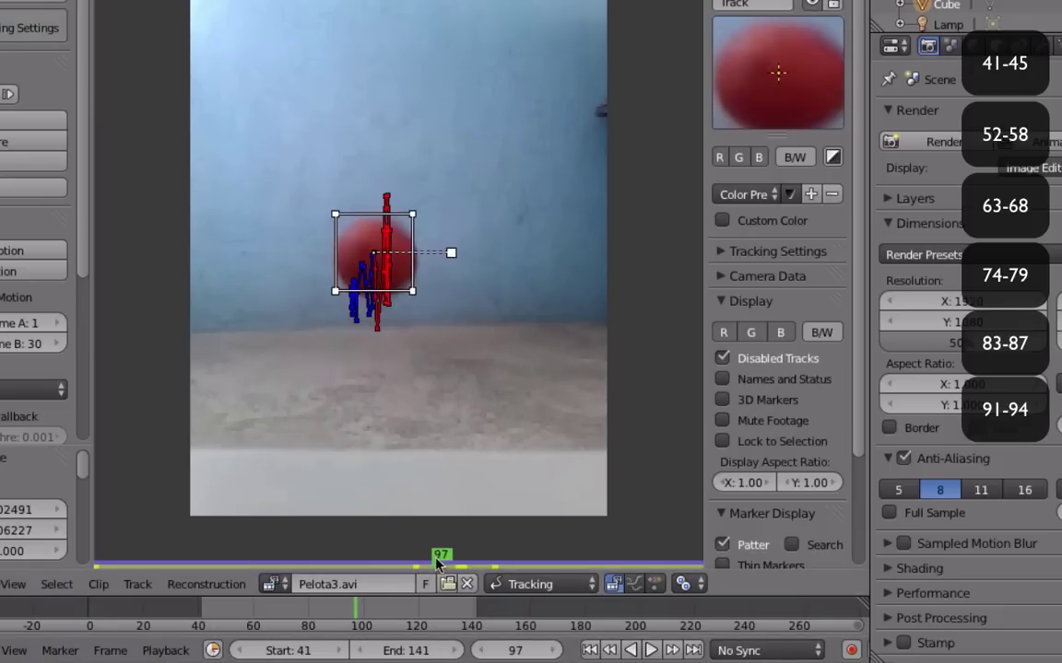
{"action": "key", "text": "Right"}
{"action": "key", "text": "Right"}
{"action": "key", "text": "Right"}
{"action": "key", "text": "Right"}
{"action": "key", "text": "Right"}
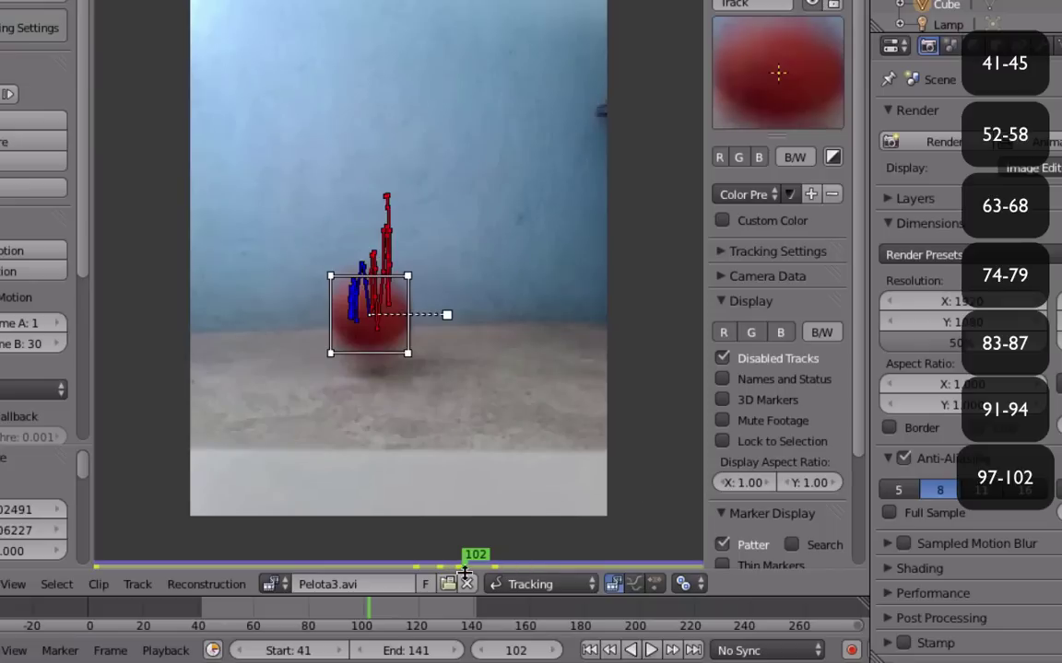
- Step through the low bounces from frame 105 to frame 115, pinpointing each peak and floor contact
{"action": "key", "text": "ctrl+t"}
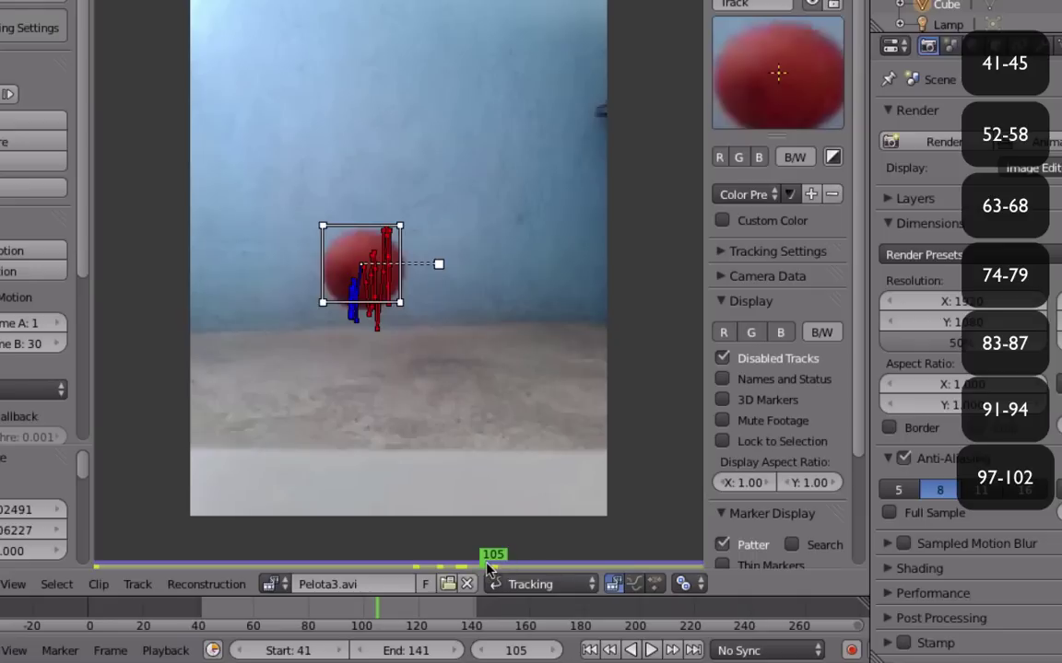
{"action": "key", "text": "Right"}
{"action": "key", "text": "Right"}
{"action": "key", "text": "Right"}
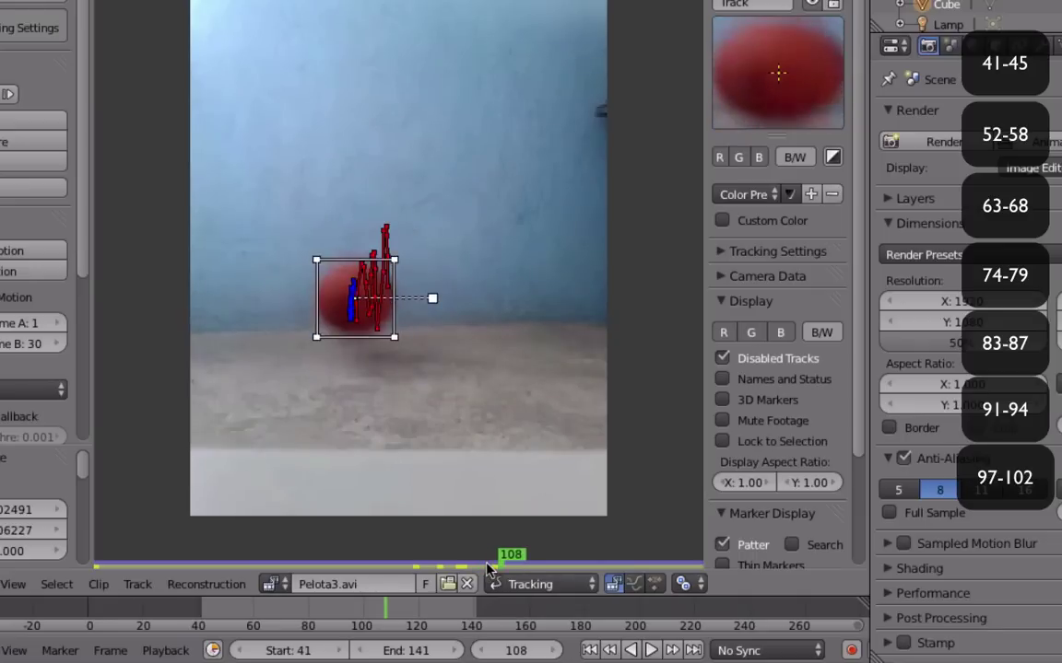
{"action": "key", "text": "Left"}
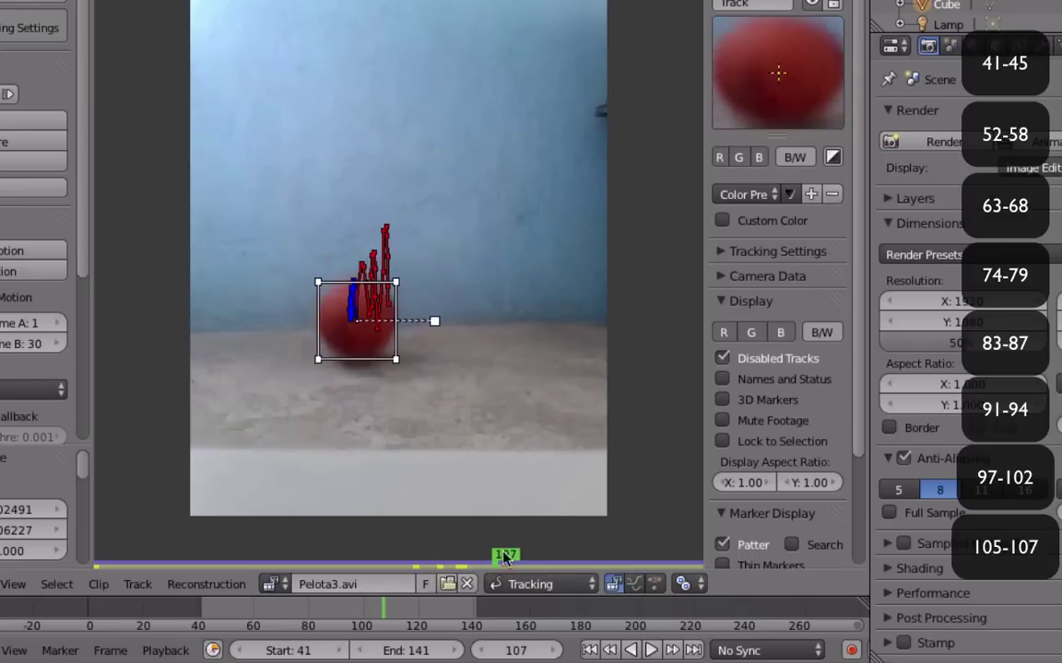
{"action": "key", "text": "ctrl+t"}
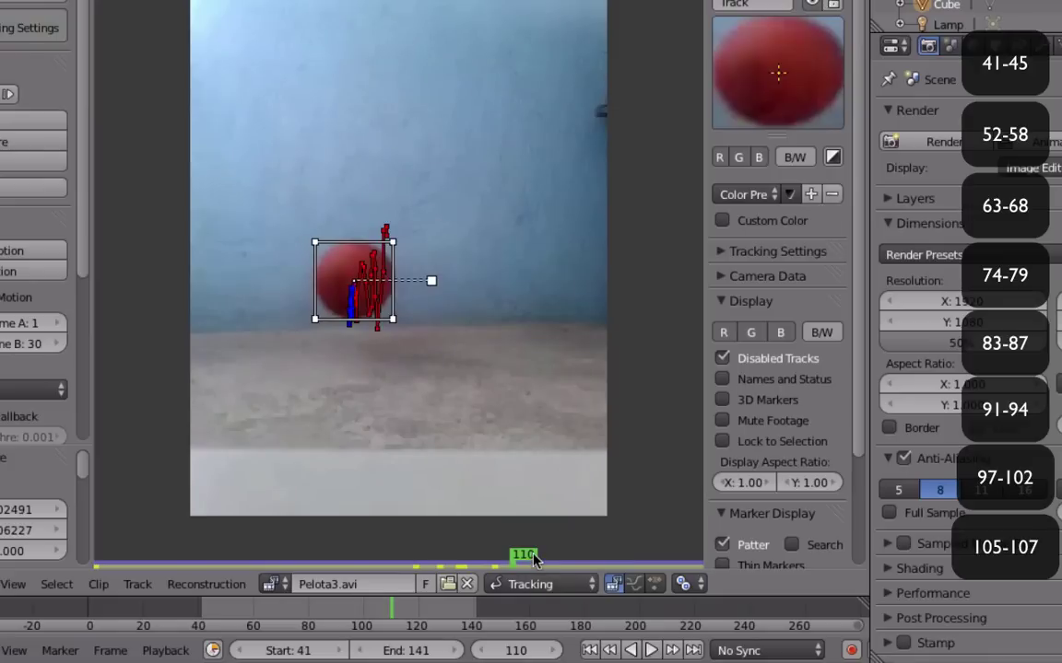
{"action": "key", "text": "ctrl+t"}
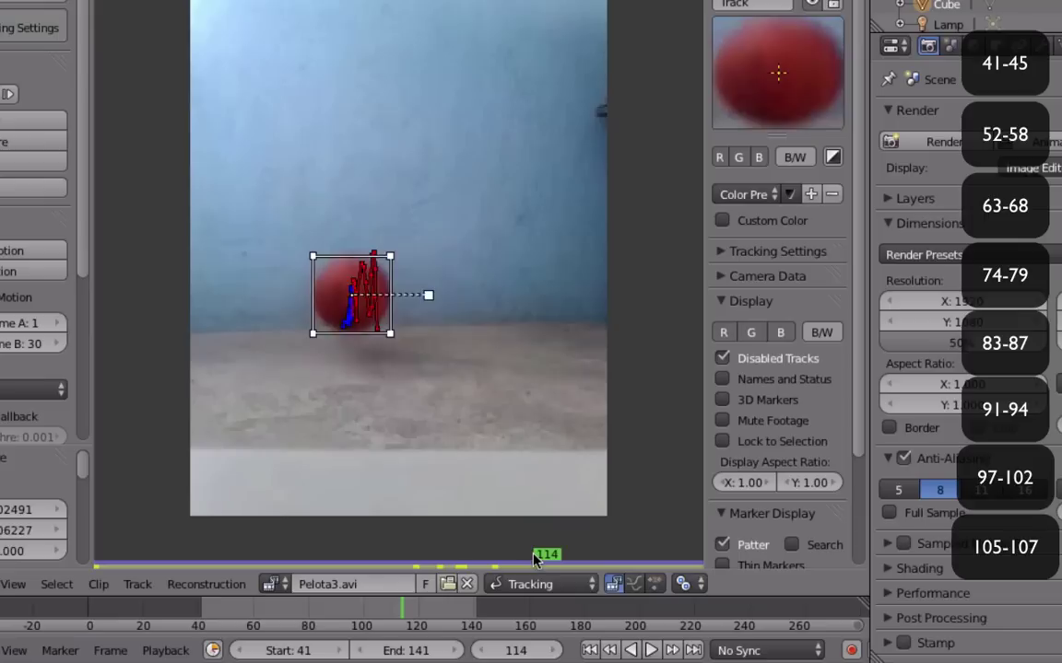
{"action": "key", "text": "Left"}
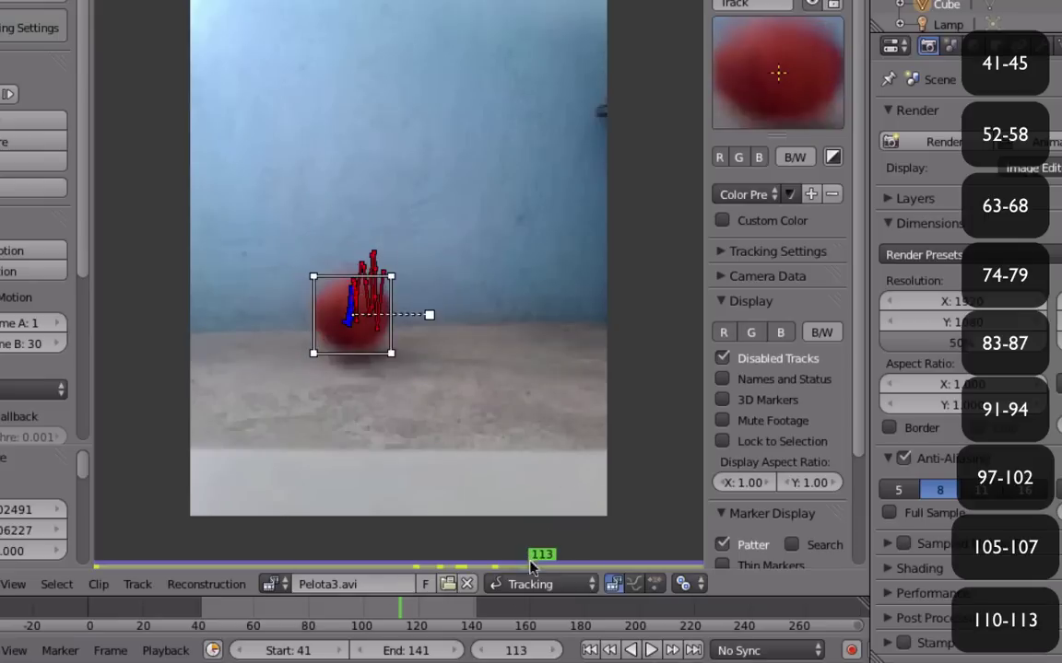
{"action": "key", "text": "ctrl+t"}
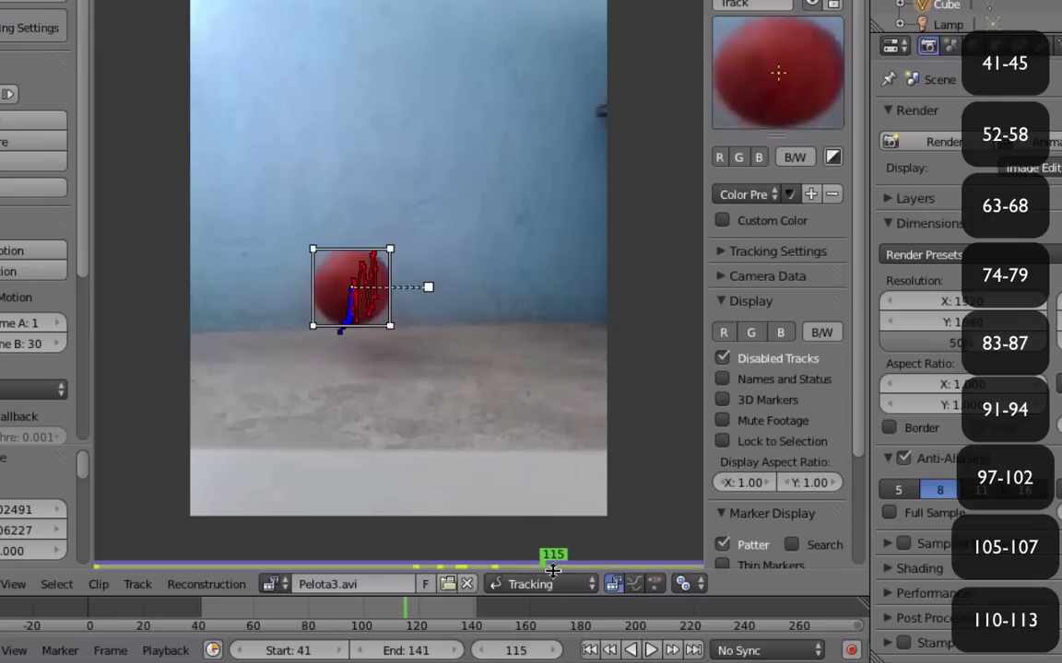